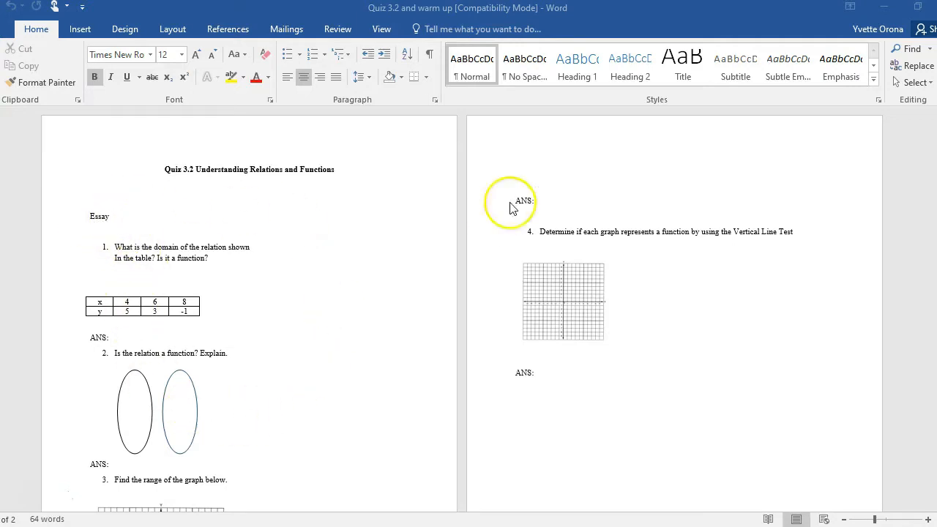
# - Minimize the quiz document and open the ExamViewImportUtilityUserGuide PDF from the desktop in a maximized window
pyautogui.click(887, 9)
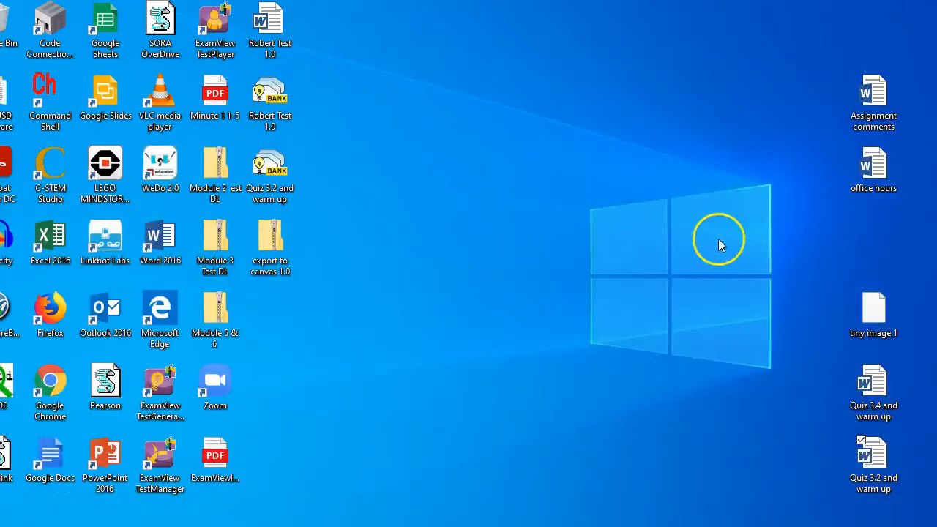
pyautogui.doubleClick(221, 466)
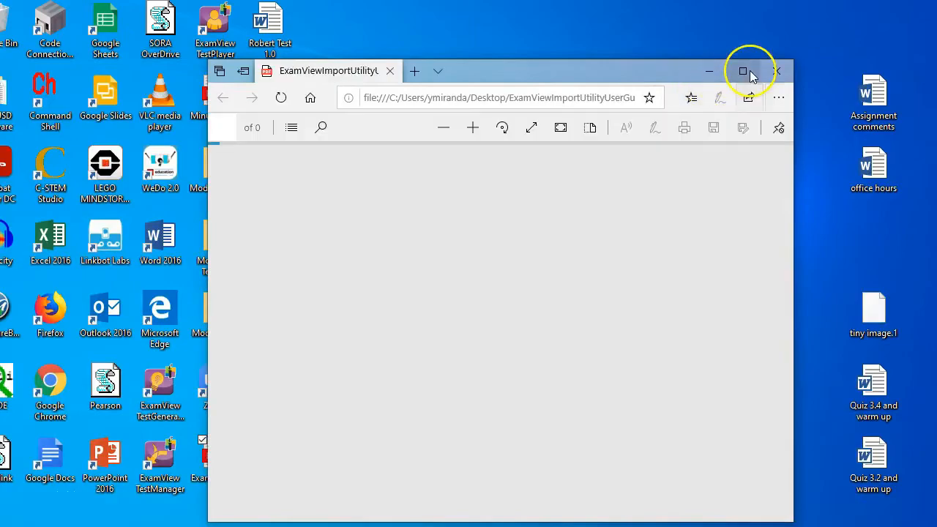
pyautogui.click(744, 70)
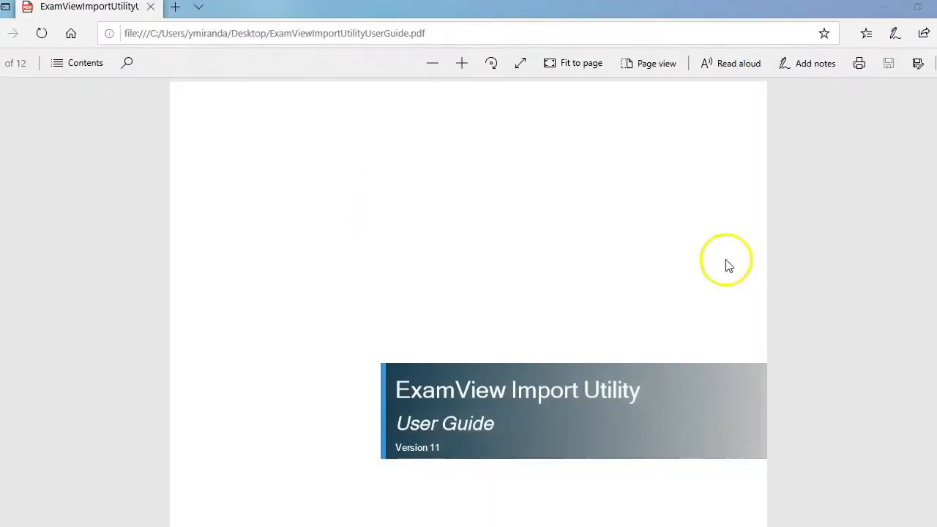
# - Read through the user guide to the import format section, examining the sample questions and the question type labels
pyautogui.scroll(-10, 469, 304)
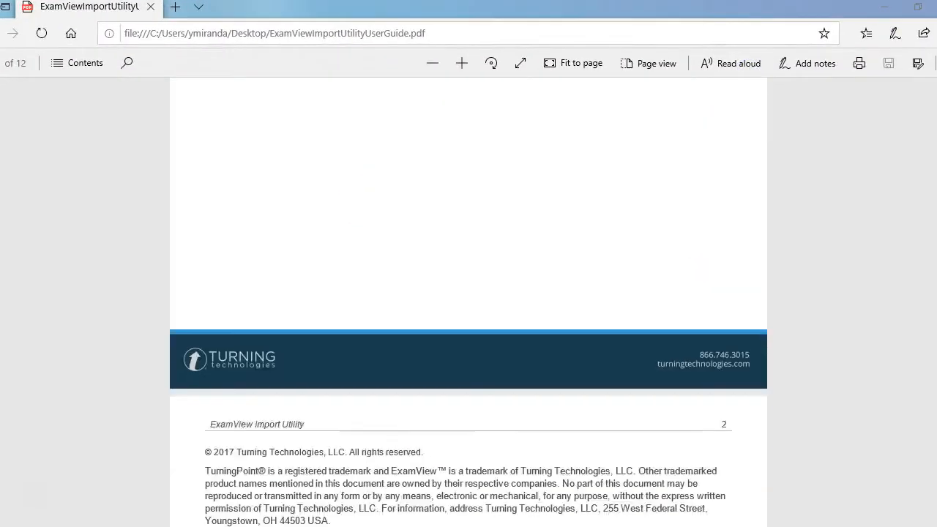
pyautogui.scroll(-12, 469, 303)
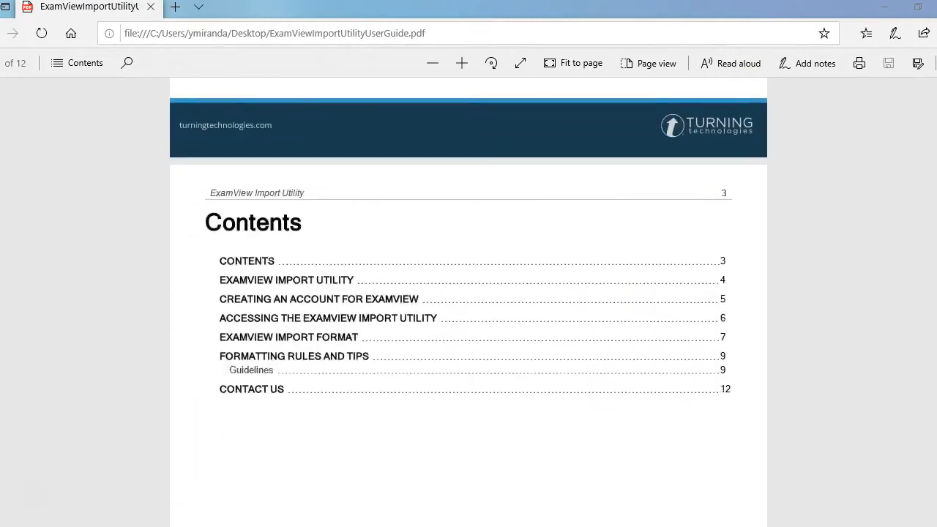
pyautogui.scroll(-15, 468, 304)
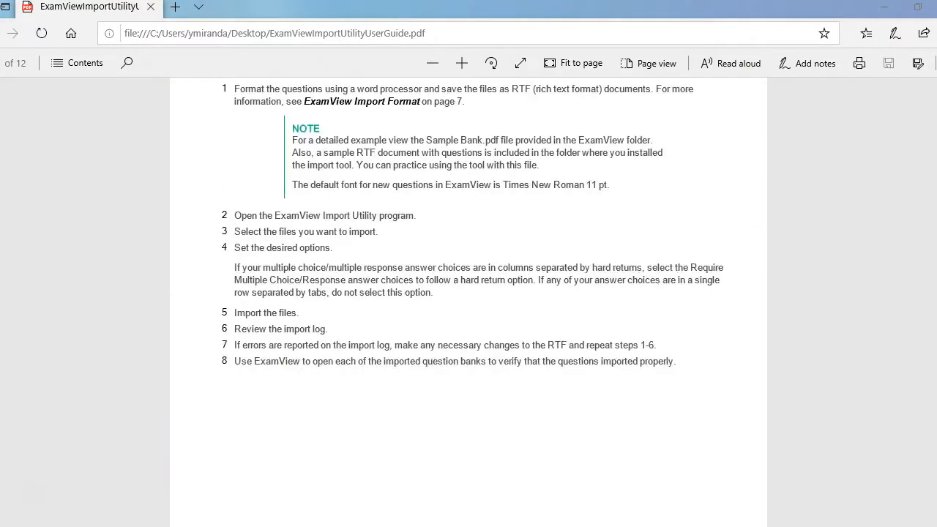
pyautogui.scroll(-15, 468, 304)
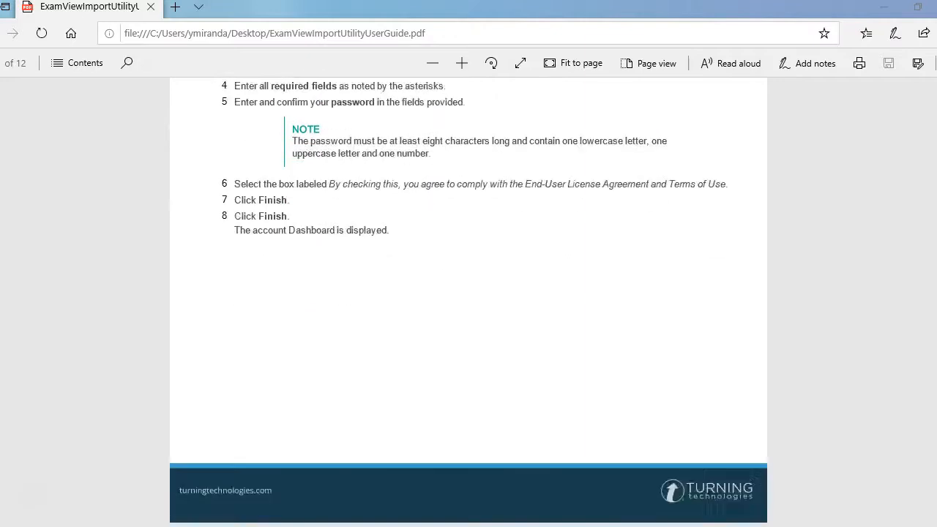
pyautogui.scroll(-5, 468, 304)
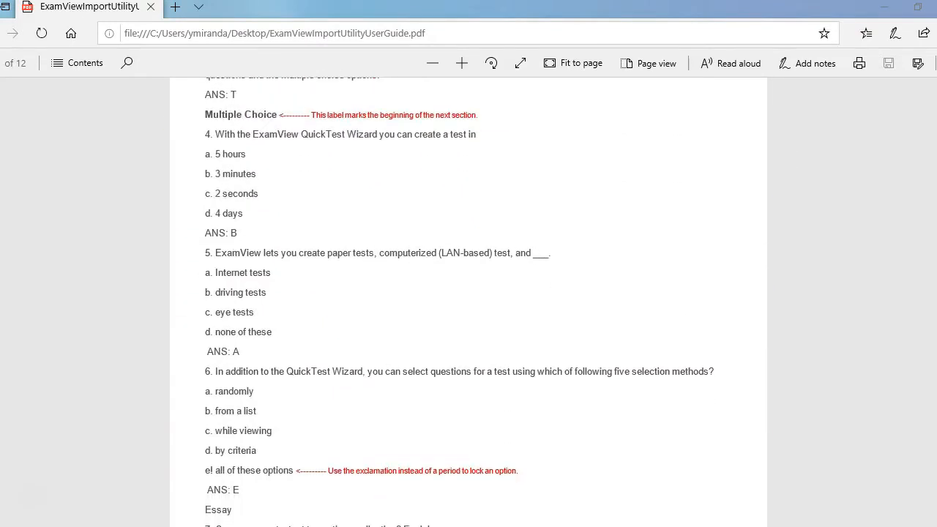
pyautogui.scroll(2, 468, 304)
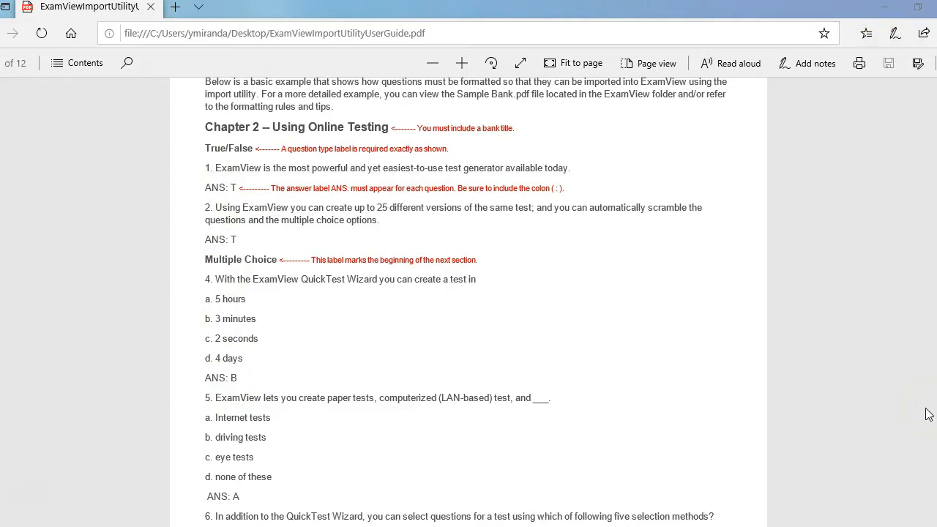
pyautogui.scroll(-15, 926, 415)
pyautogui.scroll(1, 926, 415)
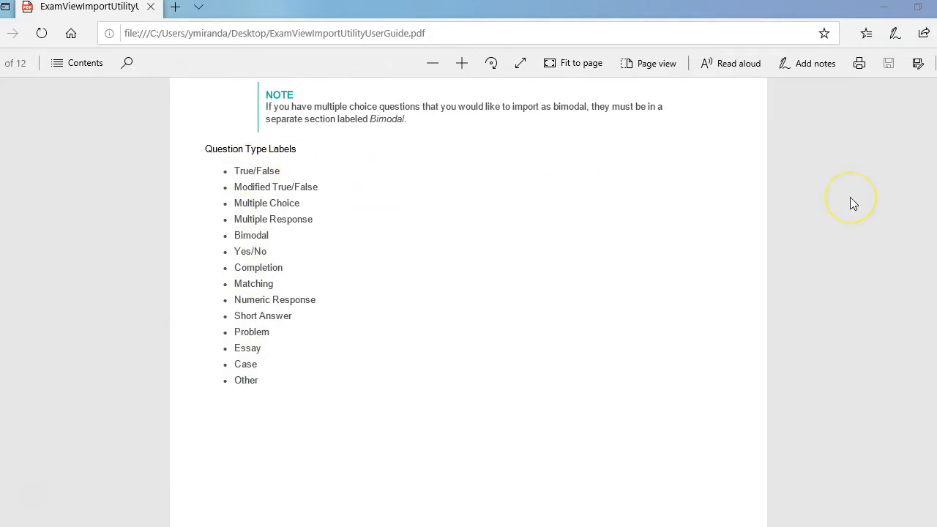
# - Review the Formatting Rules and Tips section, including the guidelines on answer tags, numbering, question tags and matching questions
pyautogui.scroll(-10, 850, 197)
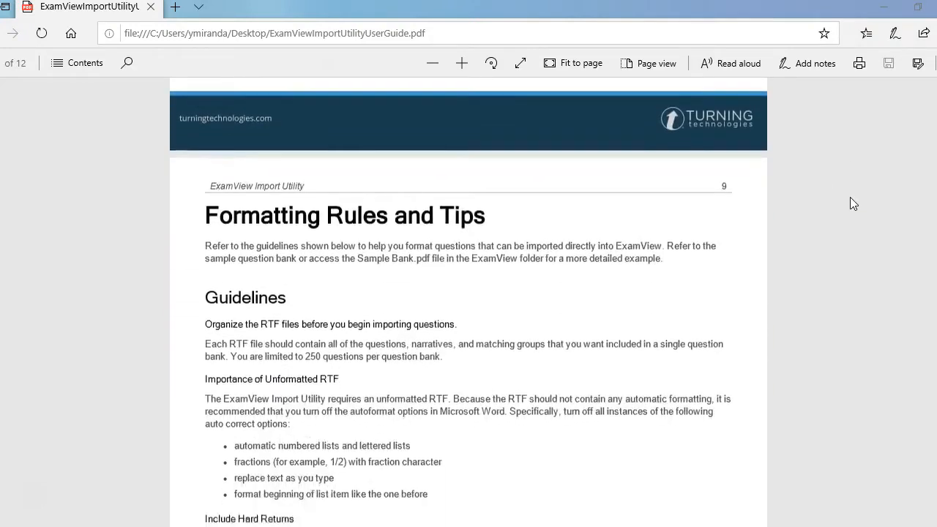
pyautogui.scroll(-5, 850, 198)
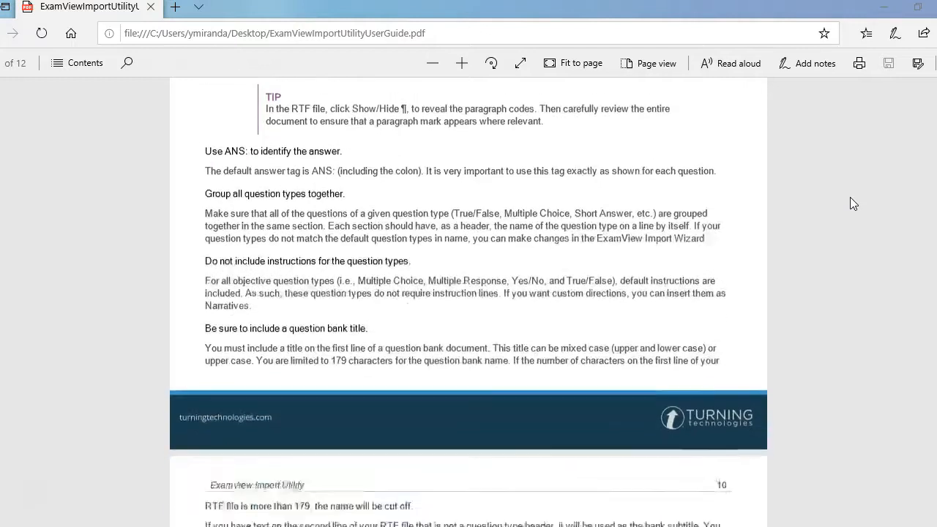
pyautogui.scroll(-5, 850, 197)
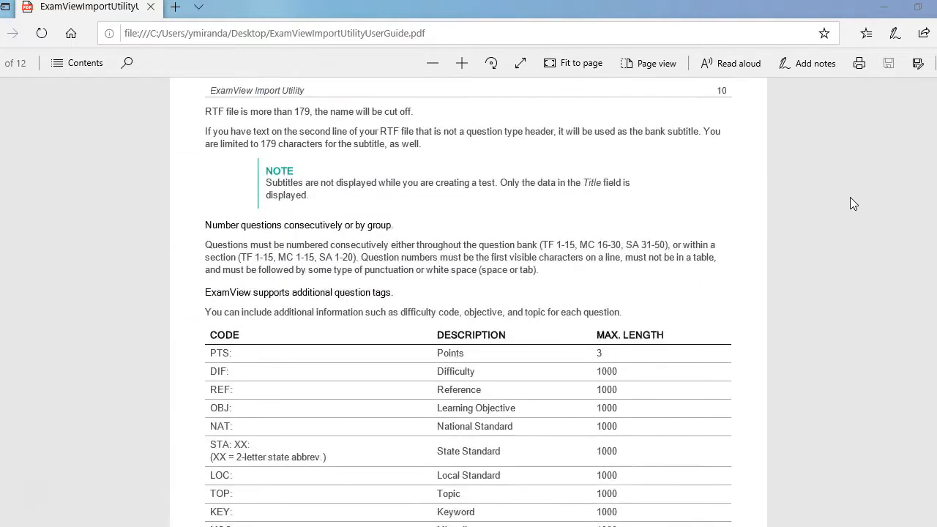
pyautogui.scroll(-1, 850, 202)
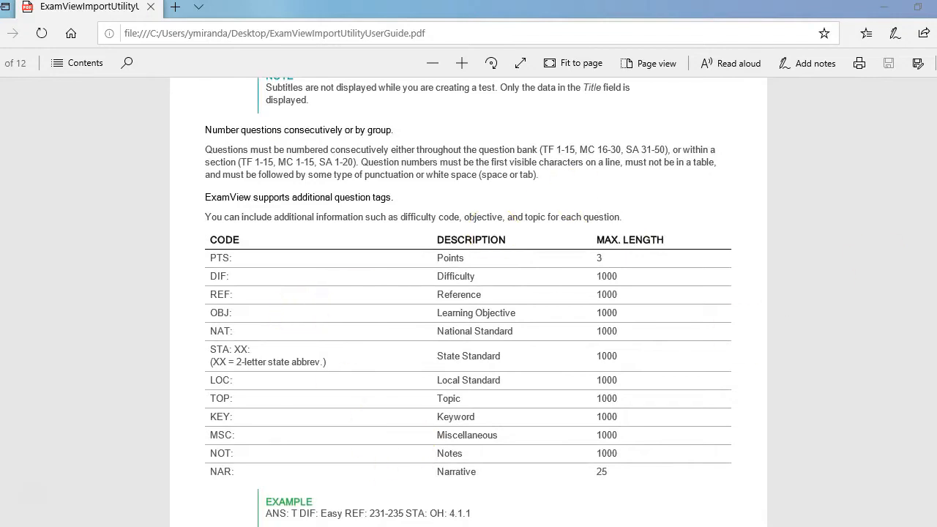
pyautogui.scroll(-6, 469, 301)
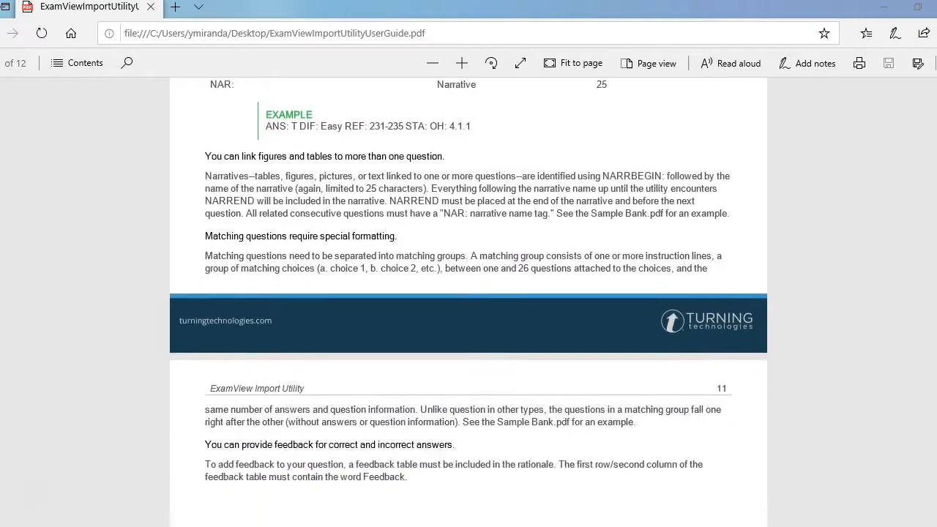
# - Minimize the guide to return to the Word quiz and examine its table, oval shapes and coordinate grid pictures
pyautogui.click(885, 9)
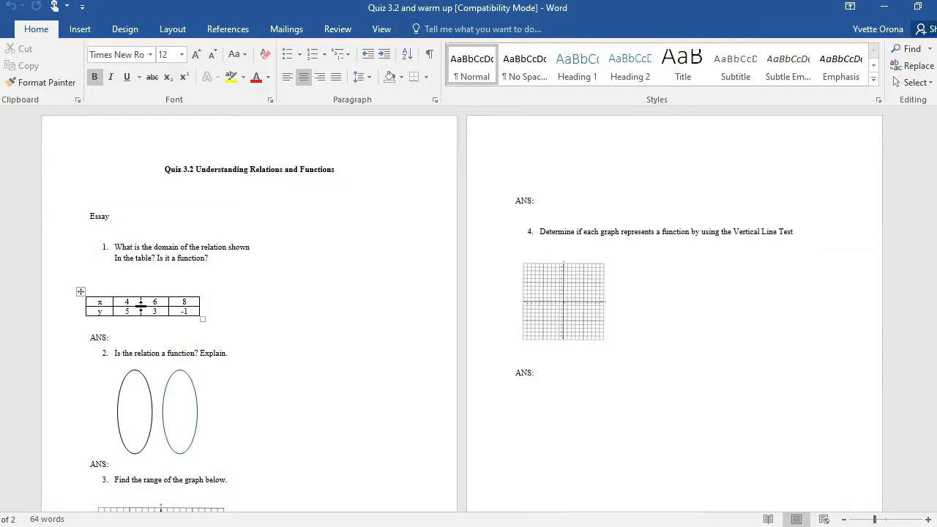
pyautogui.click(80, 292)
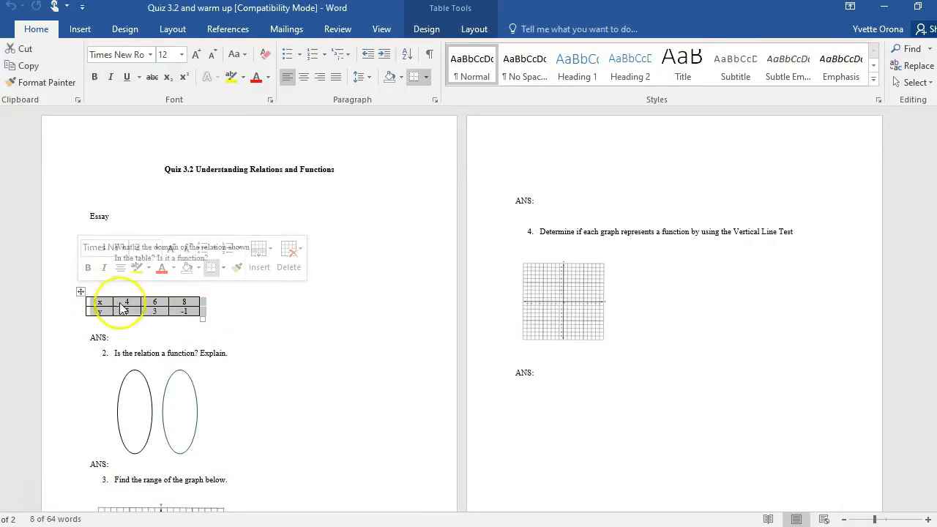
pyautogui.click(189, 398)
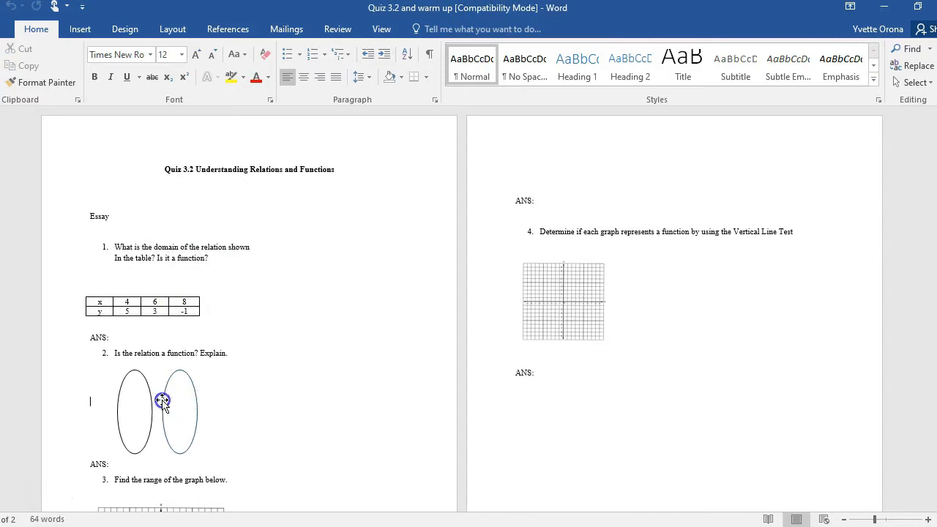
pyautogui.click(163, 403)
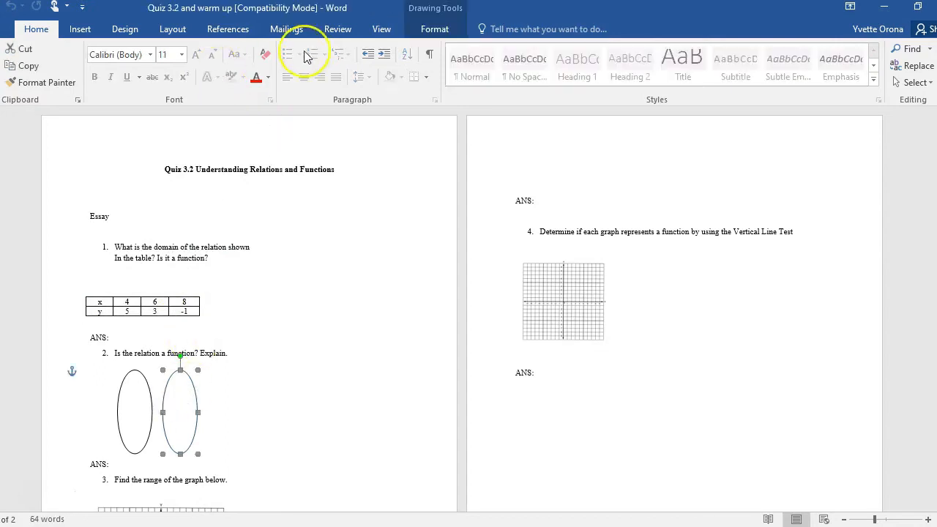
pyautogui.click(532, 316)
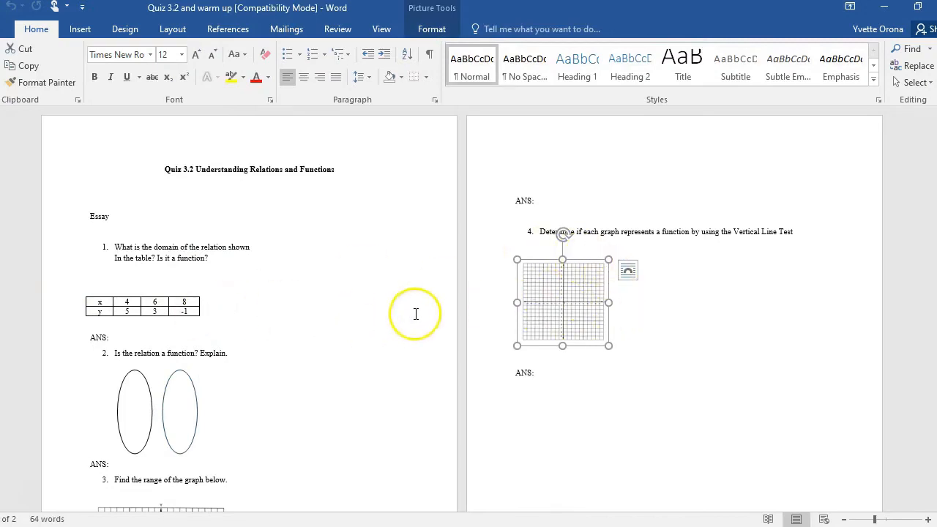
pyautogui.moveTo(936, 247); pyautogui.dragTo(936, 271)
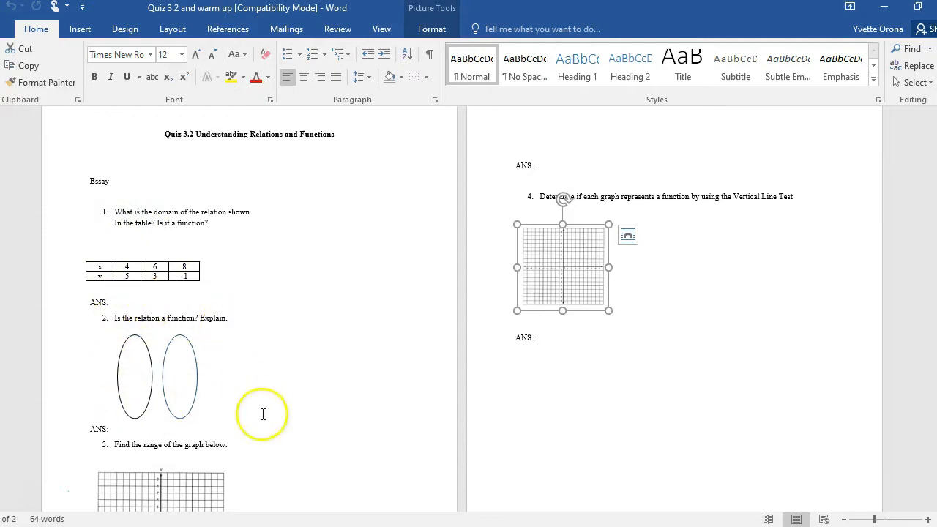
pyautogui.moveTo(936, 206); pyautogui.dragTo(936, 257)
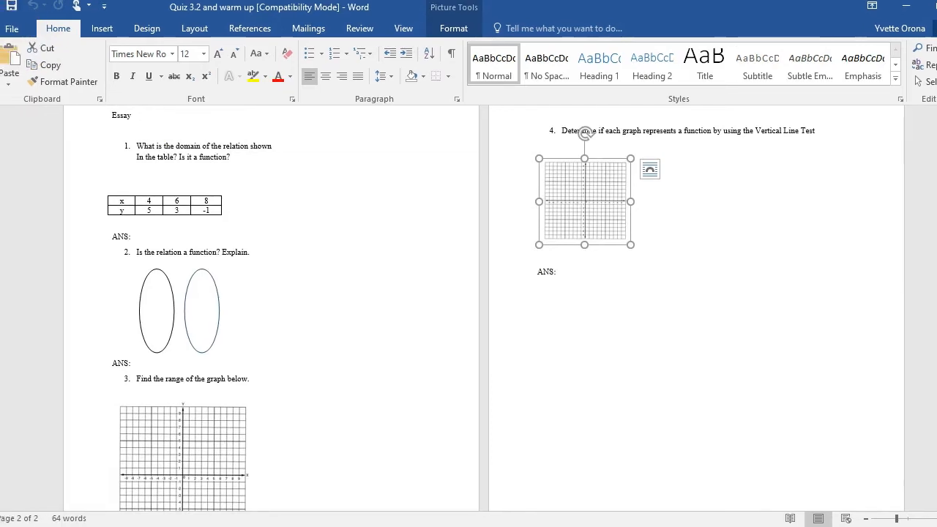
# - Check the file type in the Save As dialog for the Desktop folder, cancel it and minimize Word
pyautogui.click(14, 30)
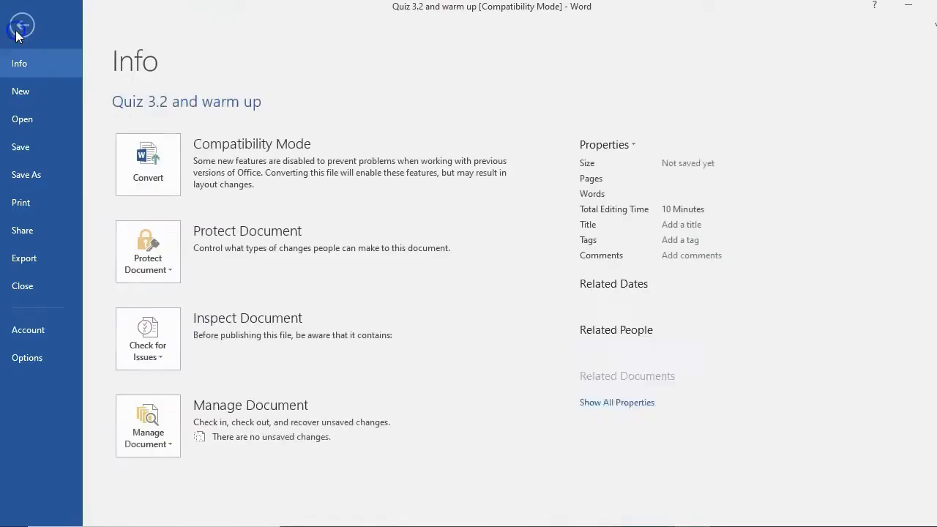
pyautogui.click(42, 180)
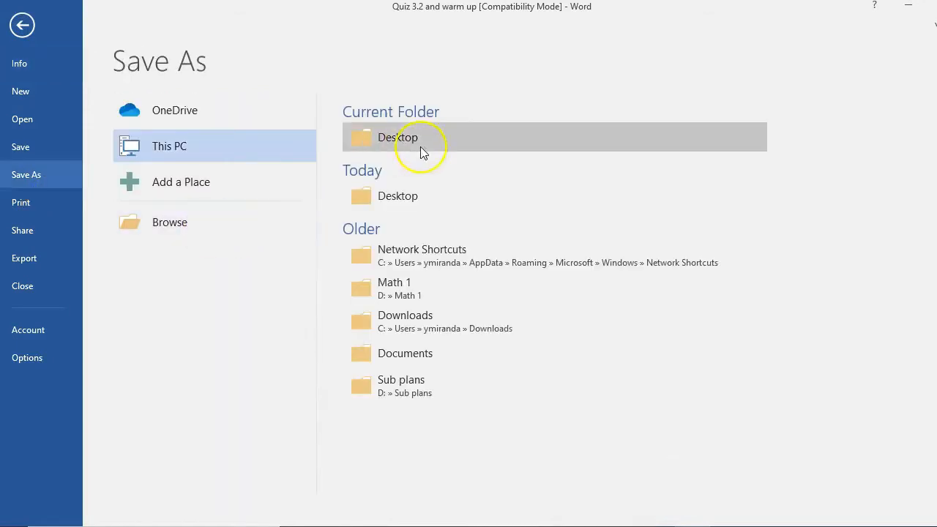
pyautogui.click(412, 195)
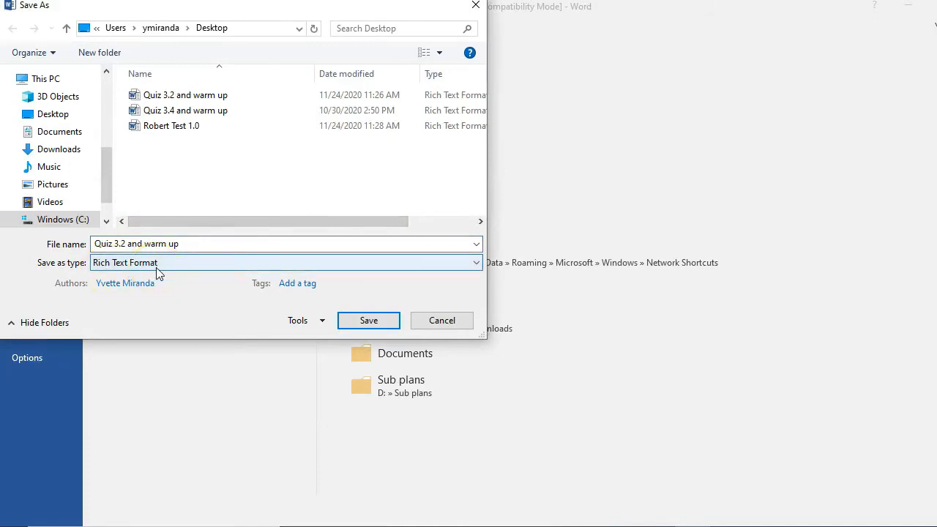
pyautogui.click(455, 323)
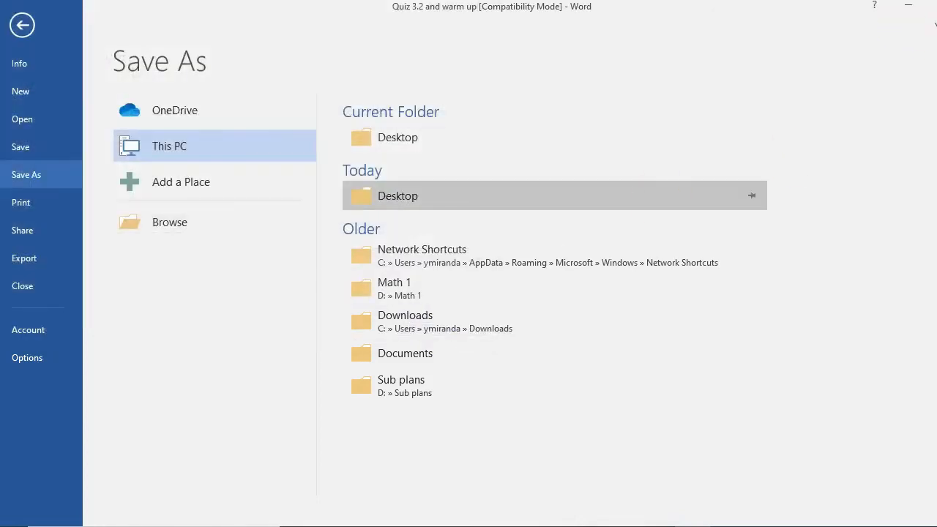
pyautogui.click(936, 5)
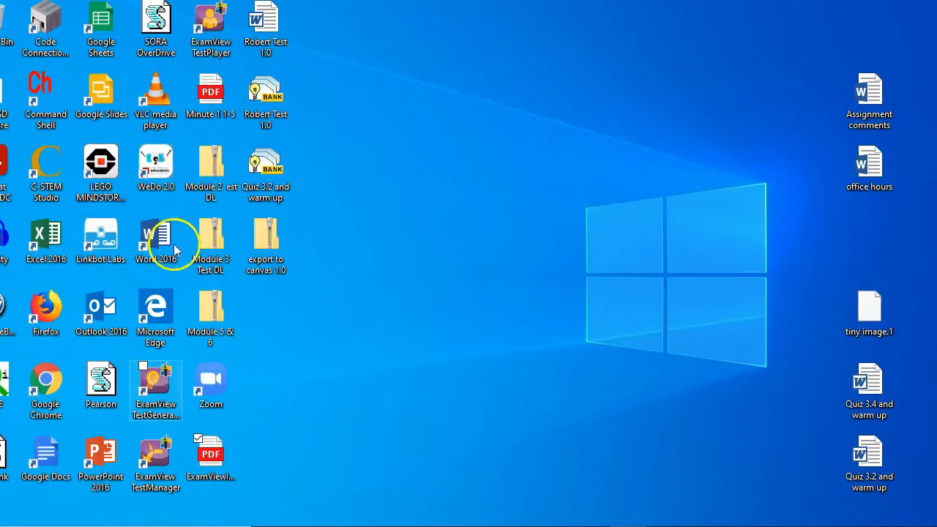
pyautogui.click(150, 526)
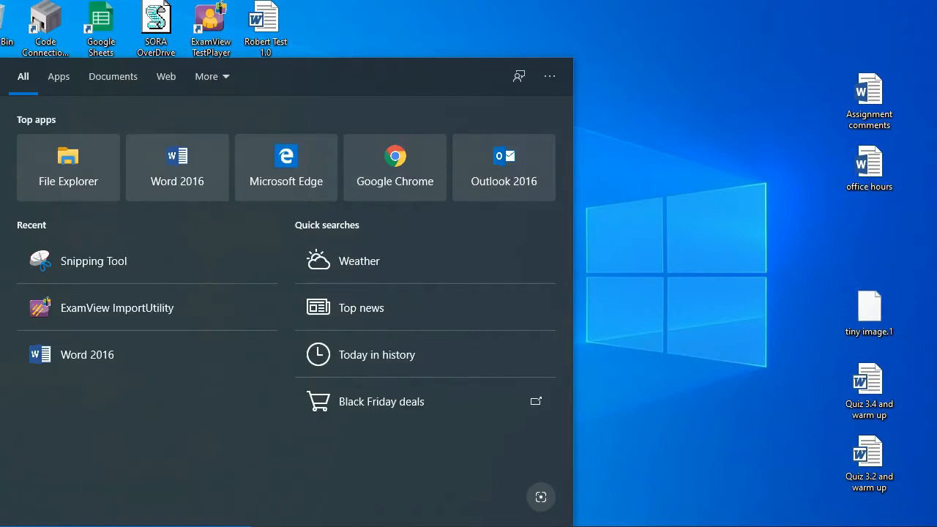
pyautogui.click(621, 407)
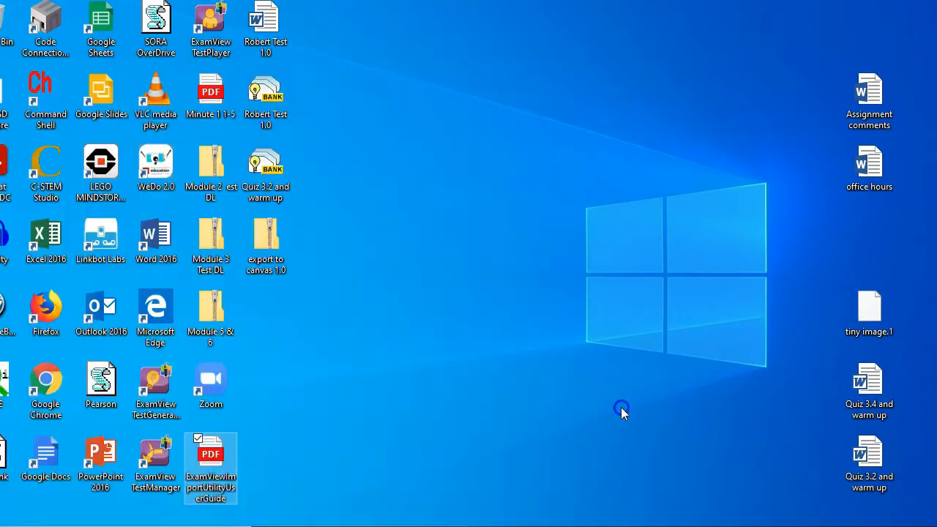
pyautogui.click(156, 396)
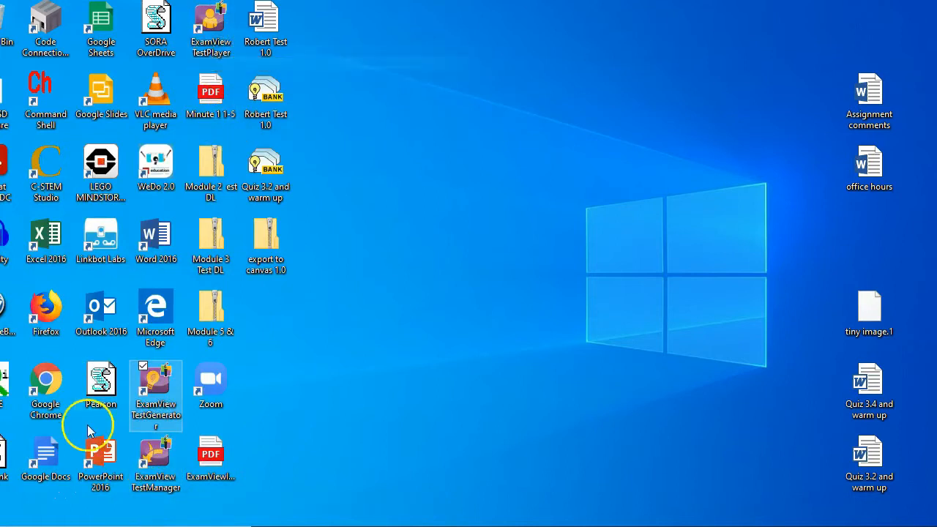
# - Search Windows for the ExamView ImportUtility app and launch it
pyautogui.click(66, 526)
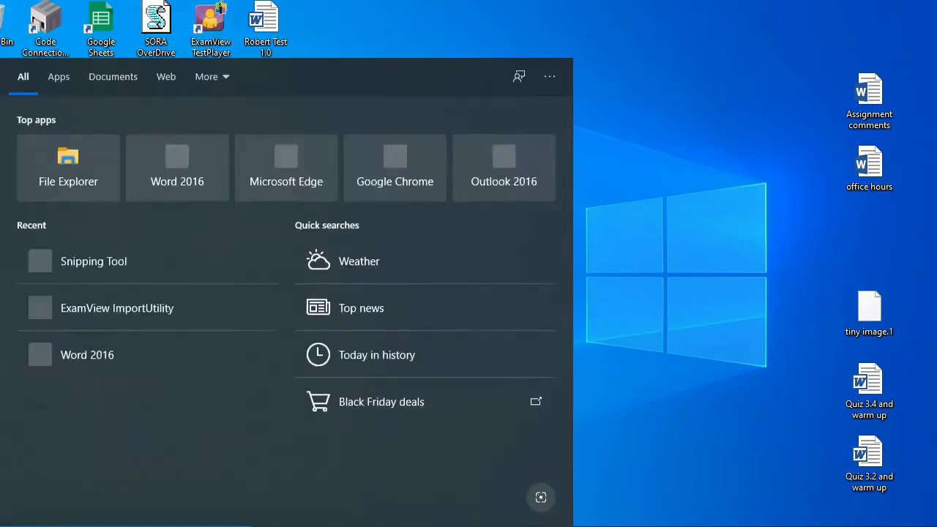
pyautogui.write('imp')
pyautogui.press('BackSpace')
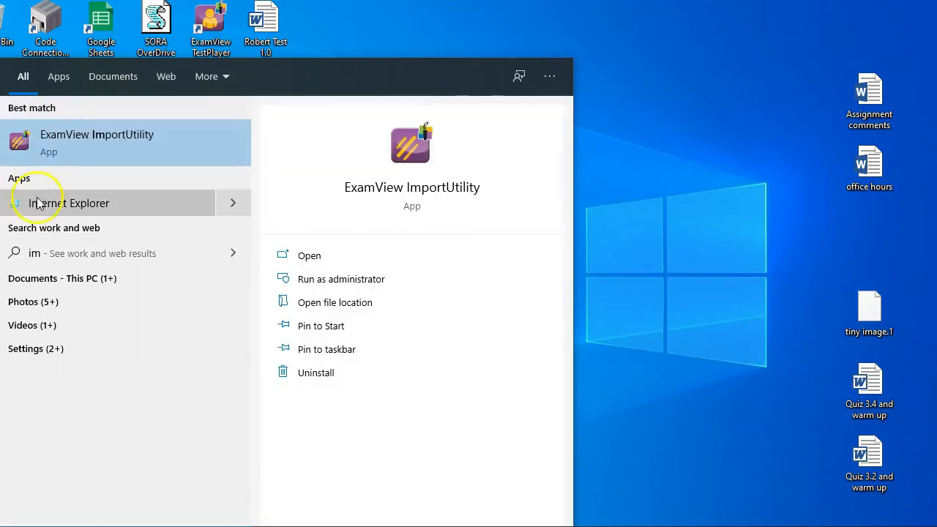
pyautogui.click(144, 149)
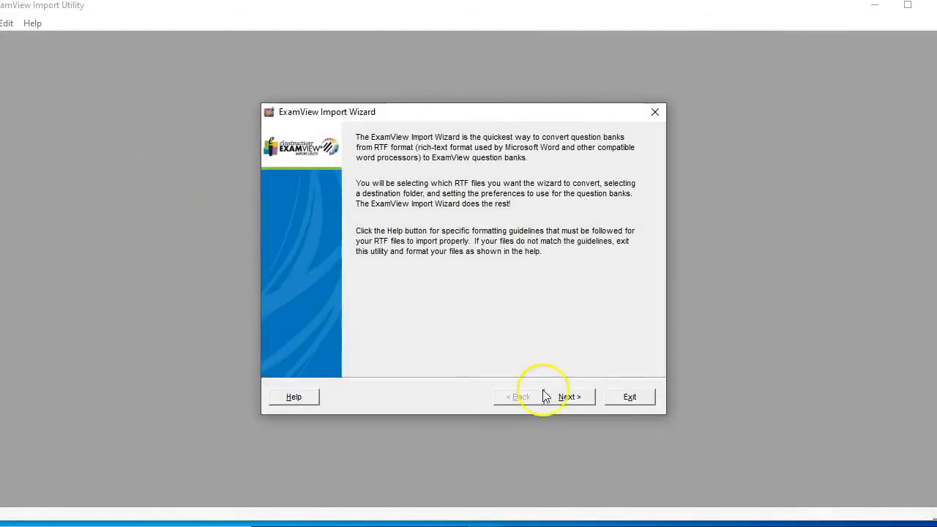
# - Start the import wizard and set the Desktop under This PC as the destination folder for the converted bank files
pyautogui.click(584, 402)
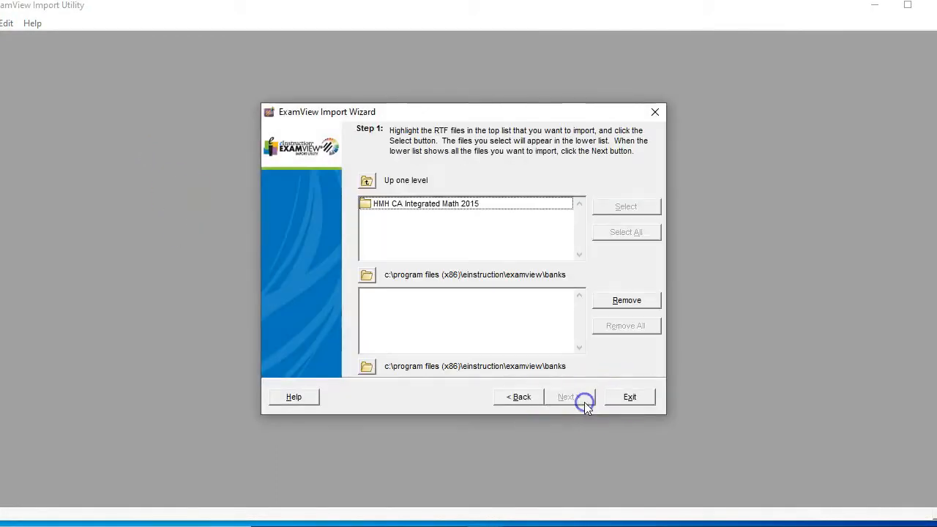
pyautogui.click(366, 368)
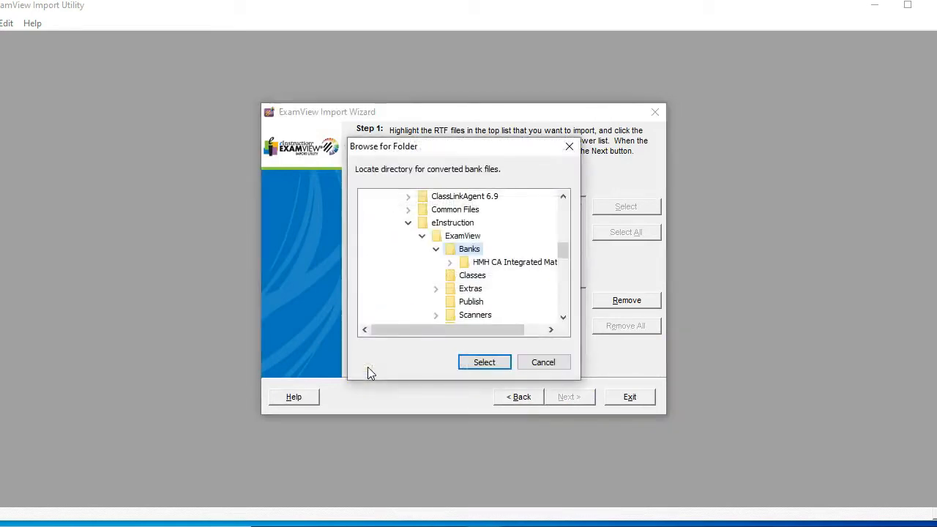
pyautogui.moveTo(562, 249); pyautogui.dragTo(561, 196)
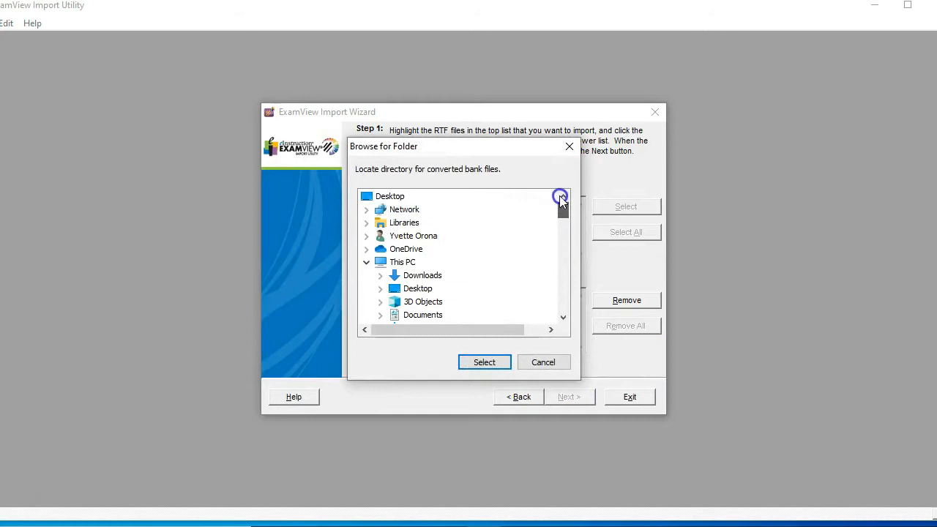
pyautogui.click(411, 290)
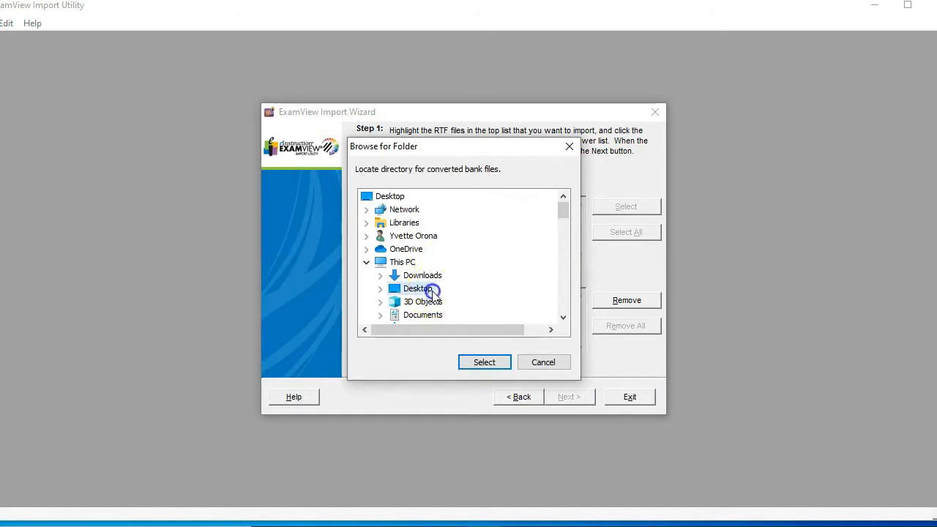
pyautogui.click(485, 362)
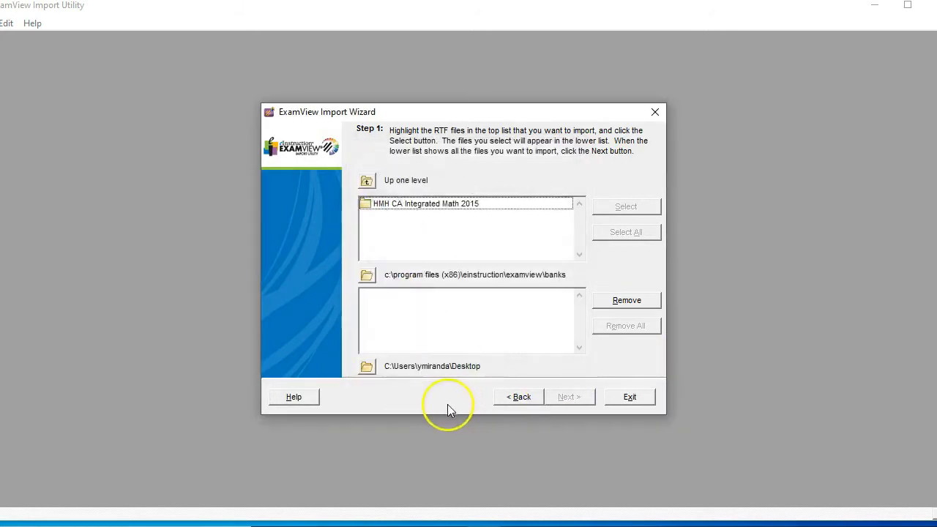
# - Set the Desktop as the source folder for RTF files and add Robert Test 1.0.rtf to the files being imported
pyautogui.click(367, 275)
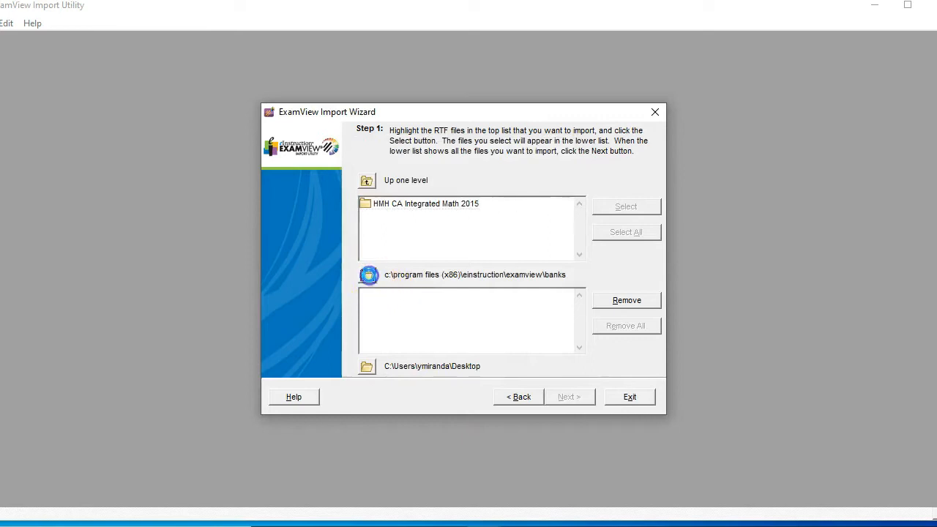
pyautogui.moveTo(566, 251); pyautogui.dragTo(560, 192)
pyautogui.click(427, 291)
pyautogui.click(484, 363)
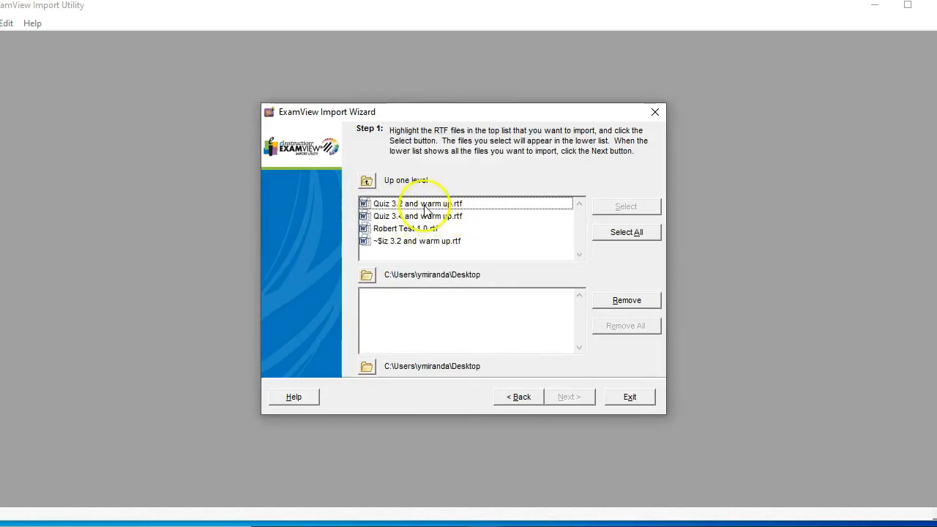
pyautogui.click(422, 229)
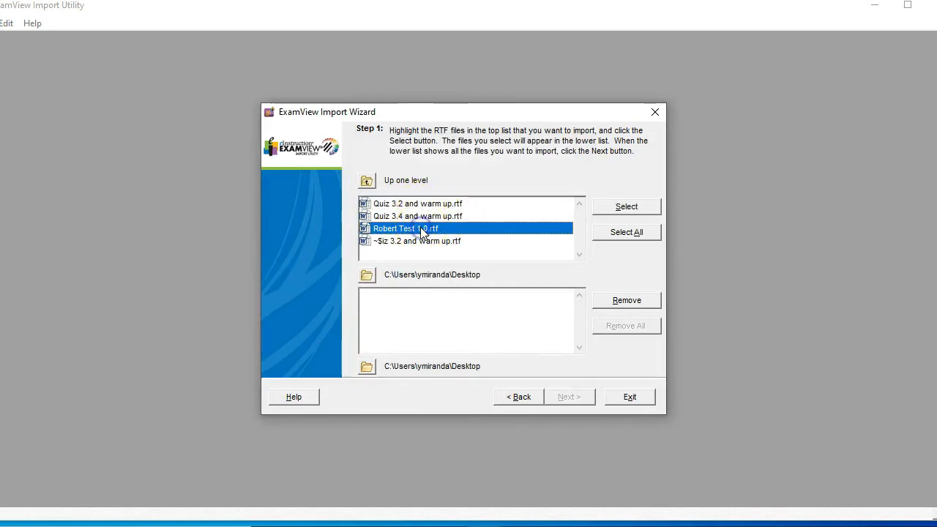
pyautogui.click(614, 208)
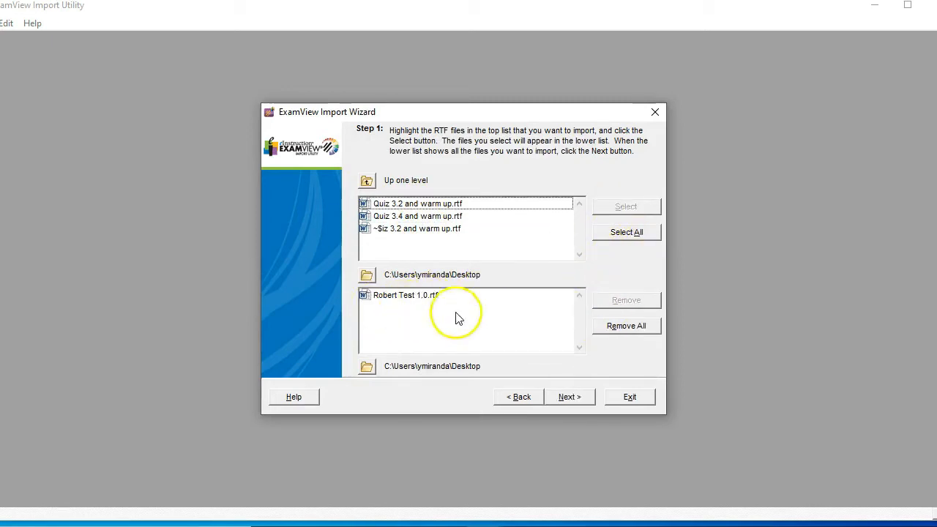
# - Accept the default question bank preferences and check the choice sequence and question number style options
pyautogui.click(568, 397)
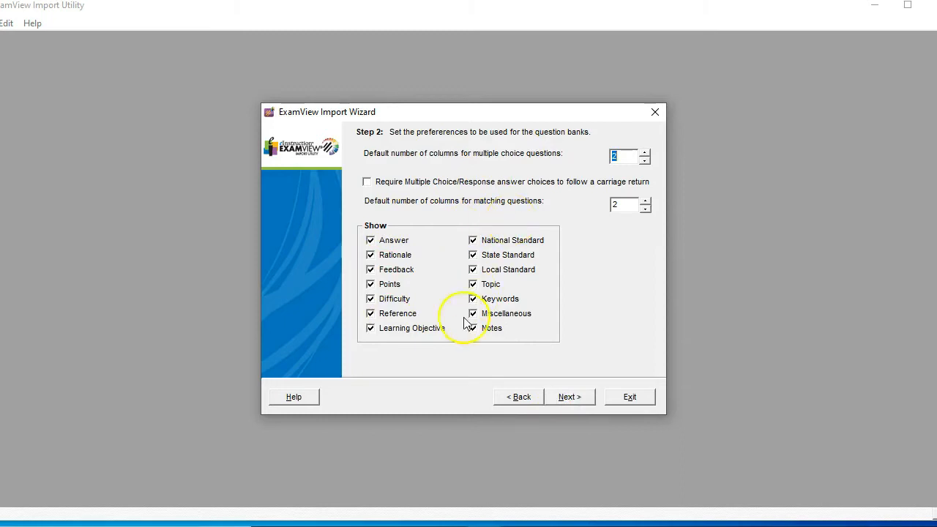
pyautogui.click(585, 399)
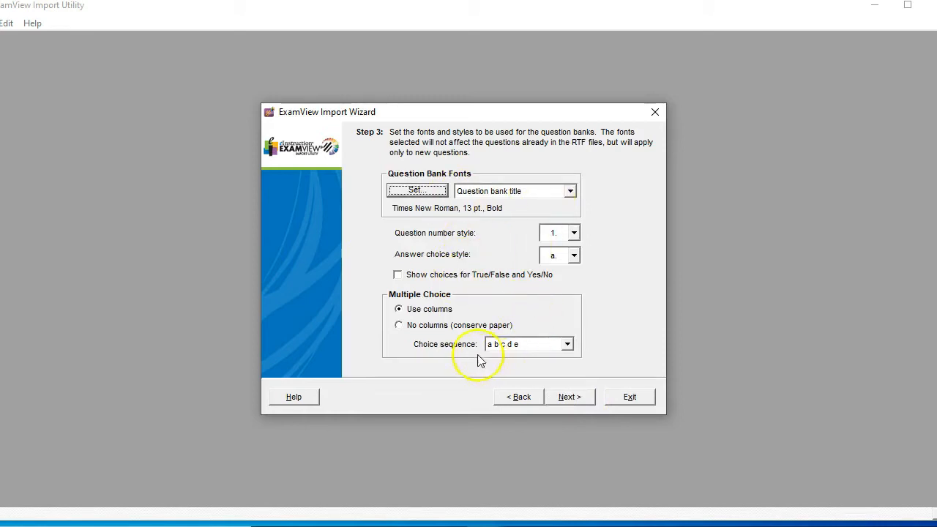
pyautogui.click(568, 344)
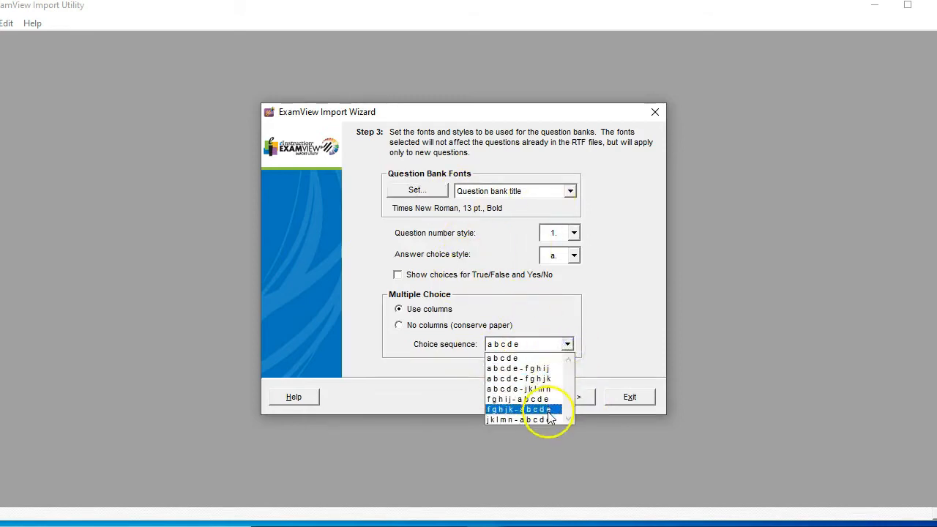
pyautogui.click(599, 289)
pyautogui.click(574, 234)
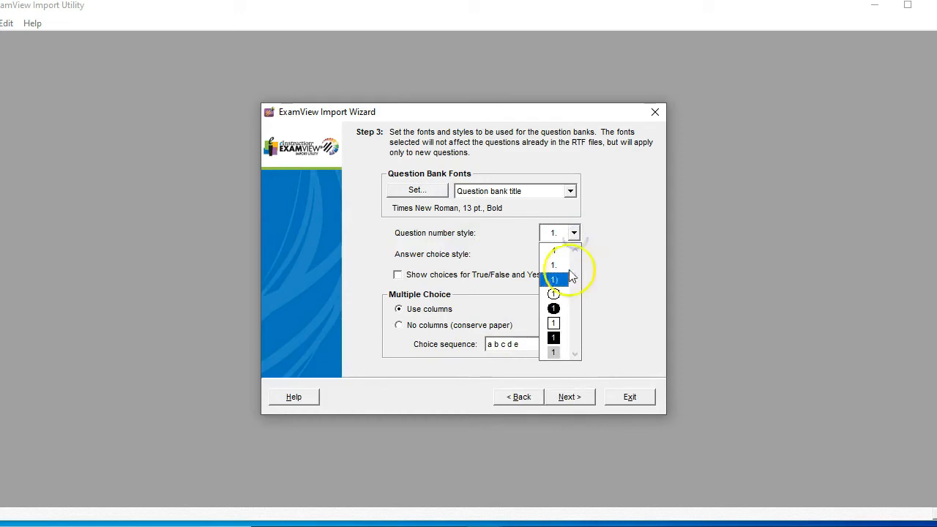
pyautogui.click(600, 234)
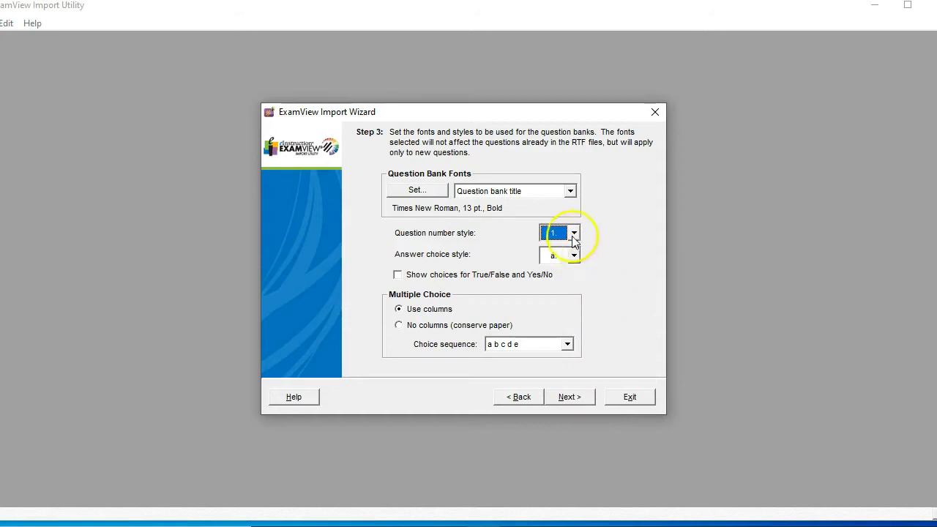
# - Accept the default fonts and styles, and review the identifying keywords through to Narrative end before continuing to the final wizard step
pyautogui.click(582, 396)
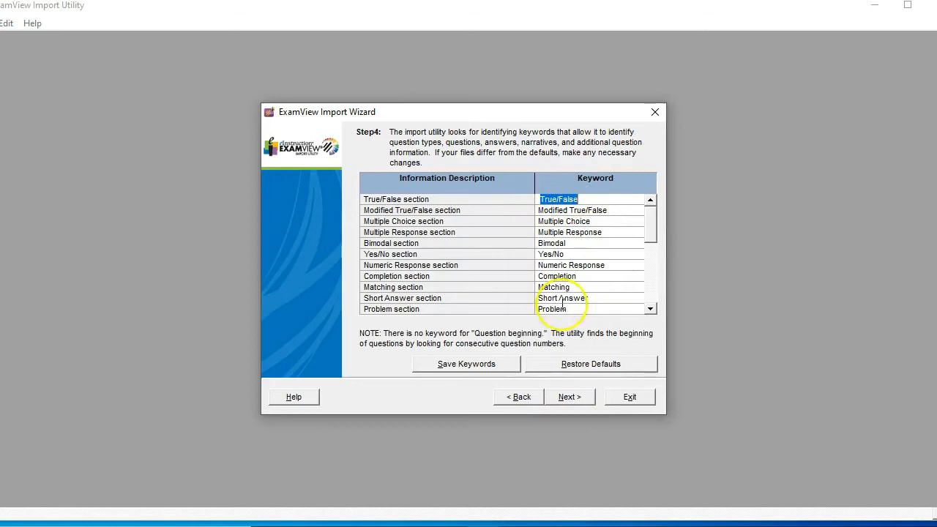
pyautogui.moveTo(653, 225); pyautogui.dragTo(653, 267)
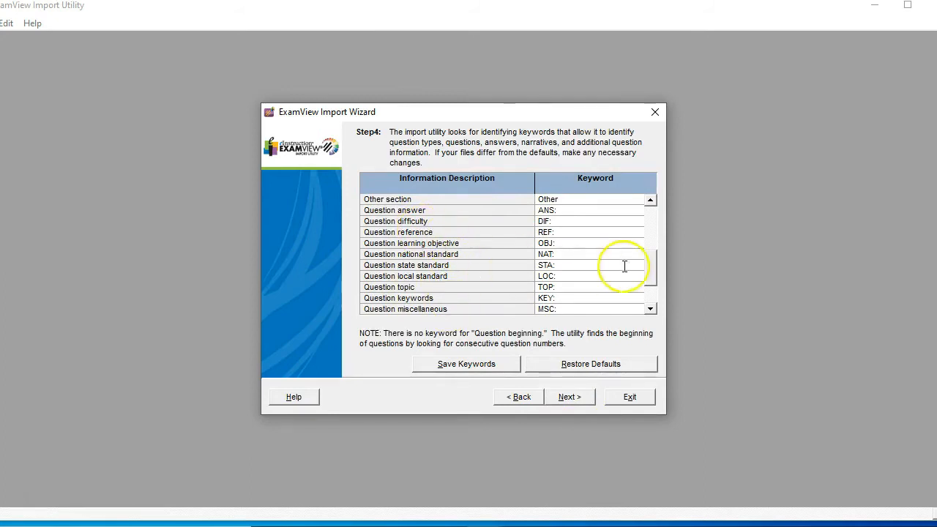
pyautogui.moveTo(652, 265); pyautogui.dragTo(653, 297)
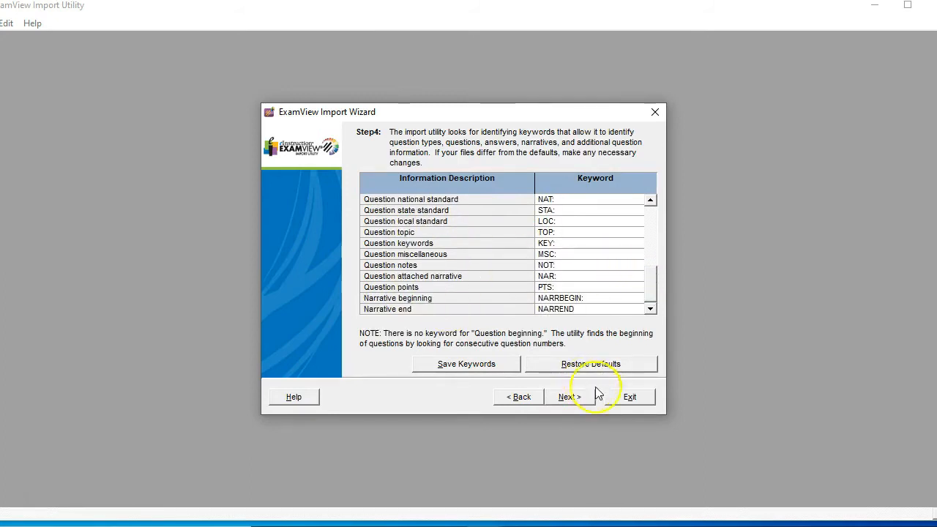
pyautogui.click(575, 399)
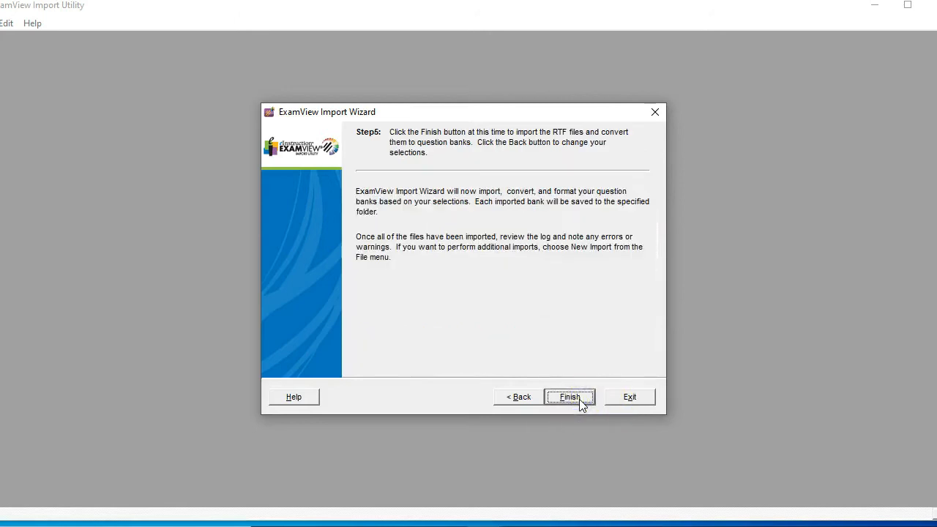
# - Finish the wizard to run the import, replacing all existing question banks of the same name
pyautogui.click(627, 402)
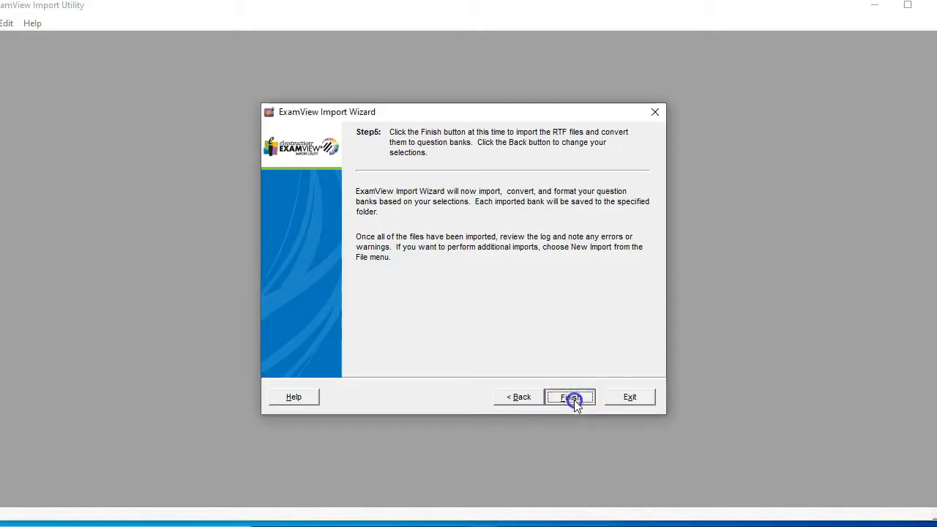
pyautogui.click(571, 398)
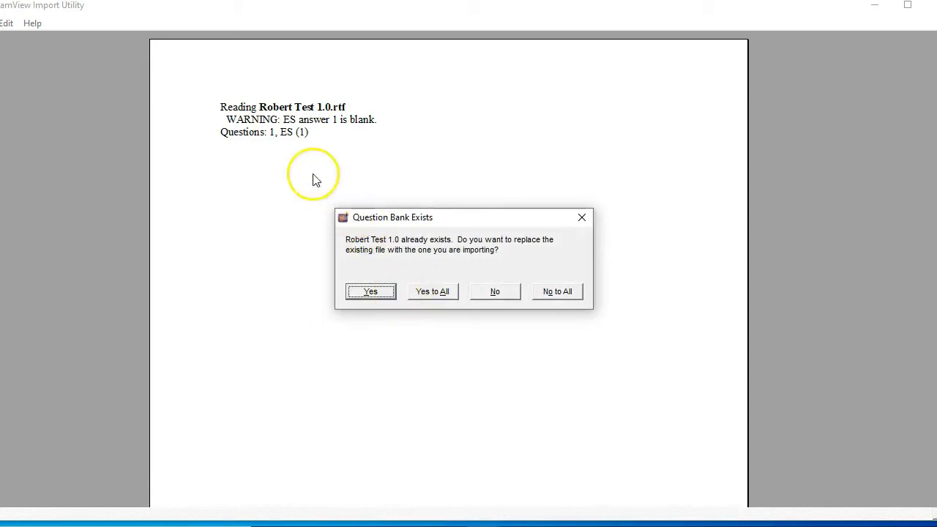
pyautogui.click(425, 292)
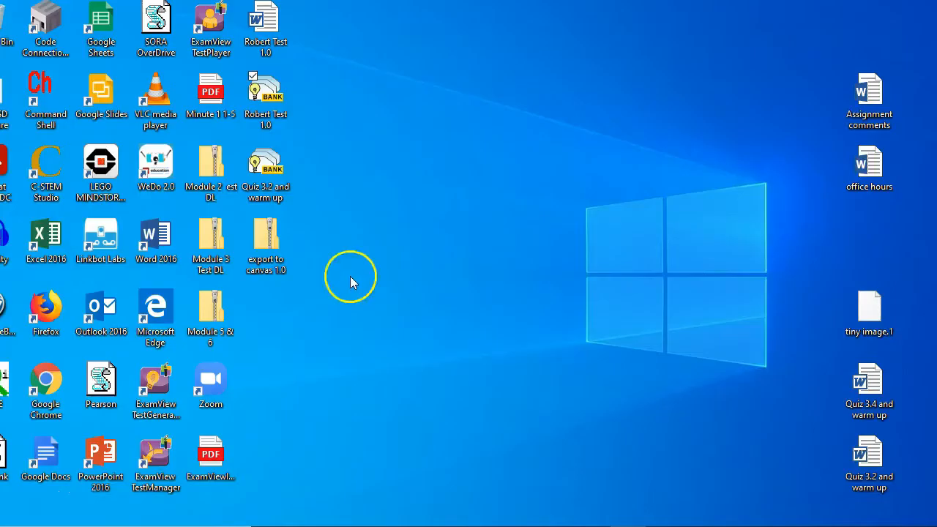
# - Open the Robert Test 1.0 question bank from the desktop and review the imported essay question
pyautogui.click(266, 103)
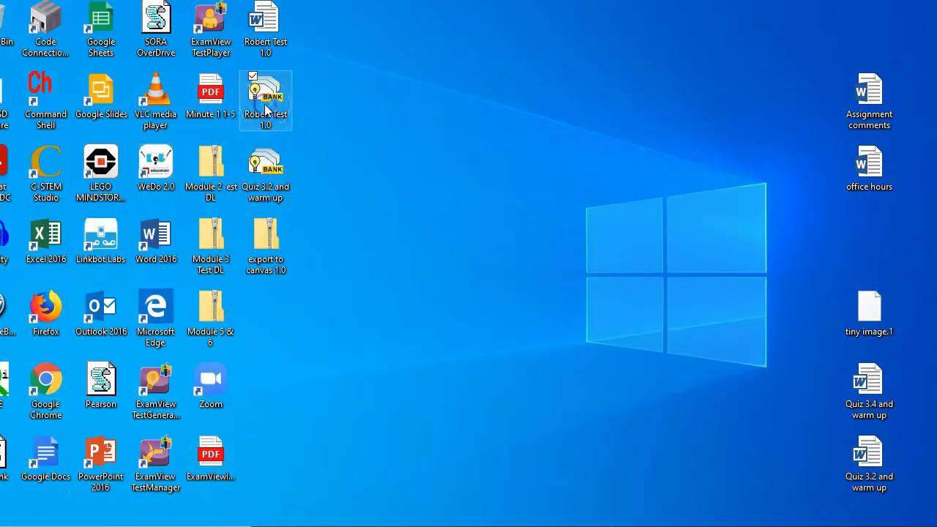
pyautogui.doubleClick(266, 110)
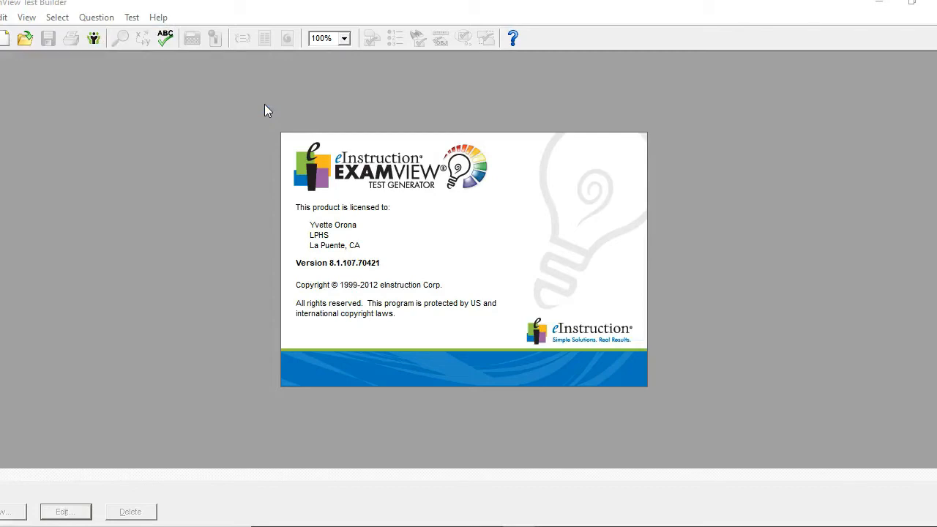
pyautogui.click(606, 371)
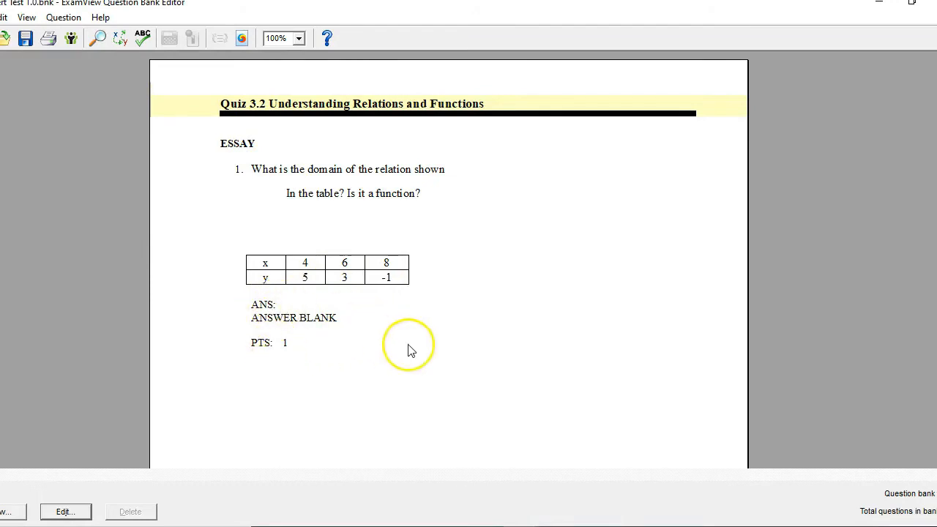
pyautogui.scroll(-7, 448, 263)
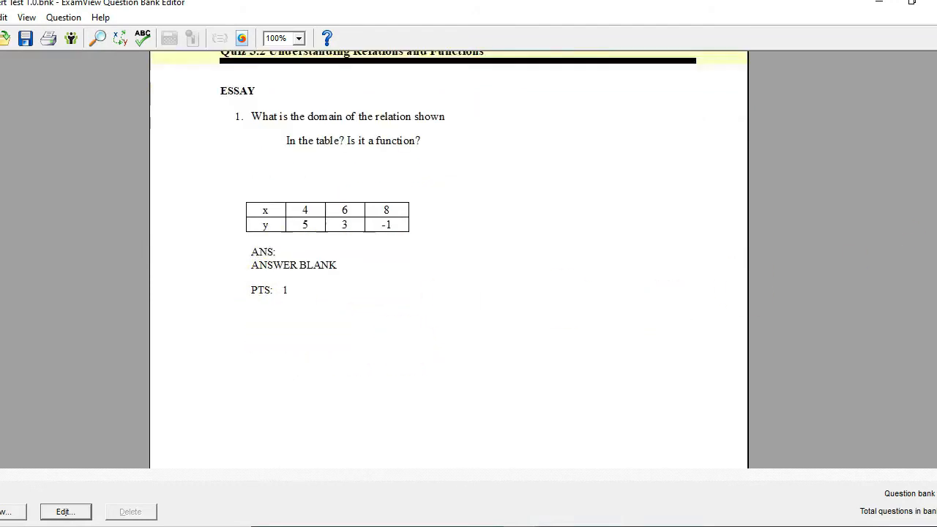
pyautogui.scroll(7, 448, 263)
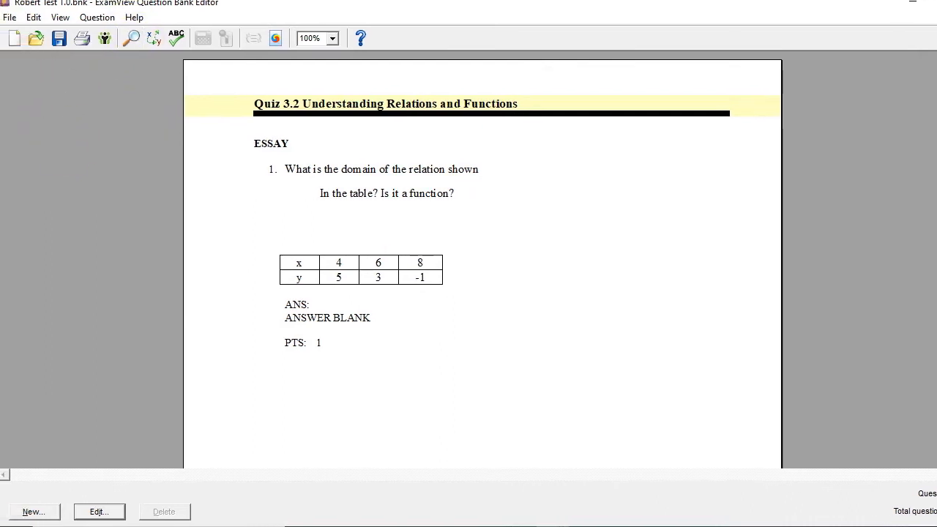
# - Check the WebCT CE 6/Vista 4 export dialog for the question bank and cancel it
pyautogui.click(10, 19)
pyautogui.moveTo(57, 154)
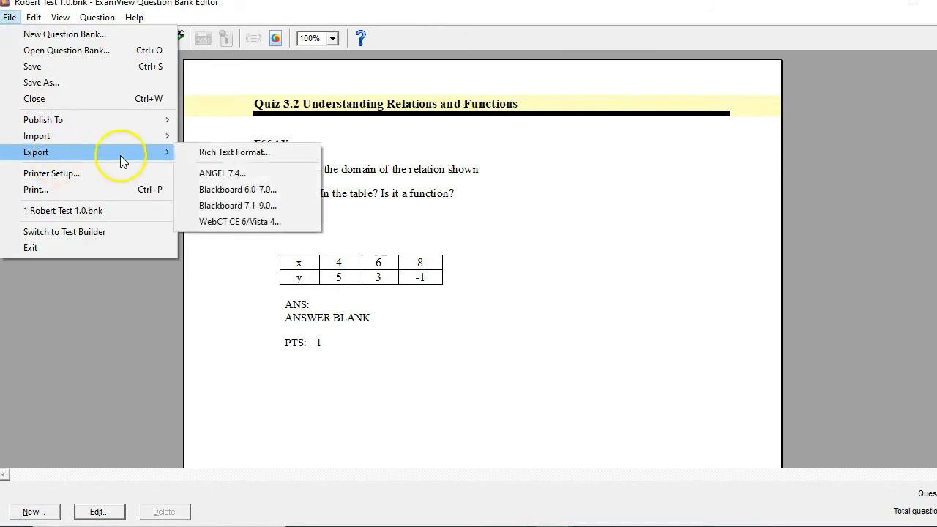
pyautogui.click(268, 226)
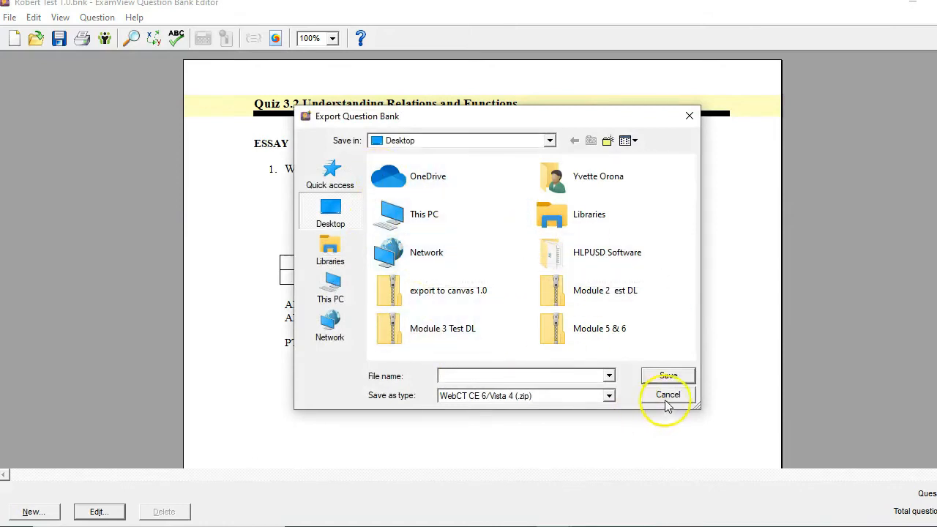
pyautogui.click(691, 115)
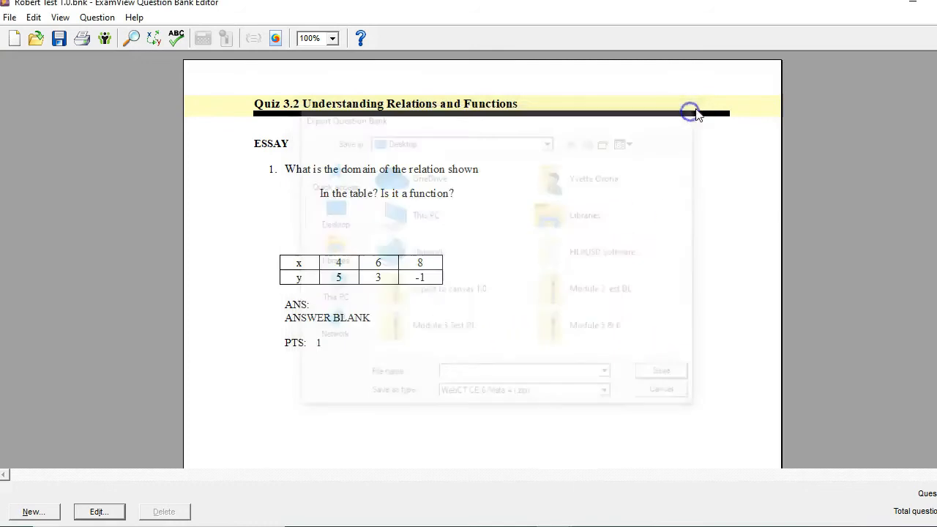
# - Minimize the question bank editor and move the export to canvas 1.0 zip beside the Quiz 3.2 and warm up bank on the desktop
pyautogui.click(912, 3)
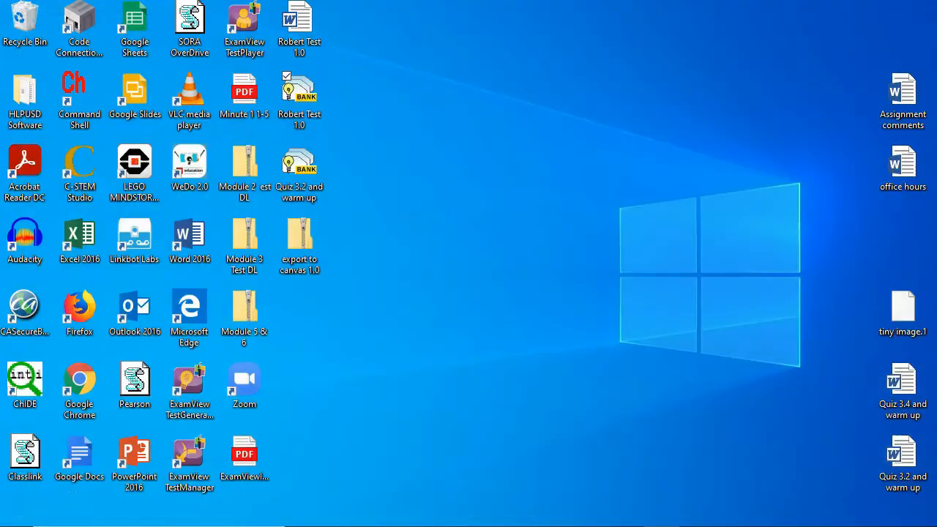
pyautogui.moveTo(308, 243); pyautogui.dragTo(374, 171)
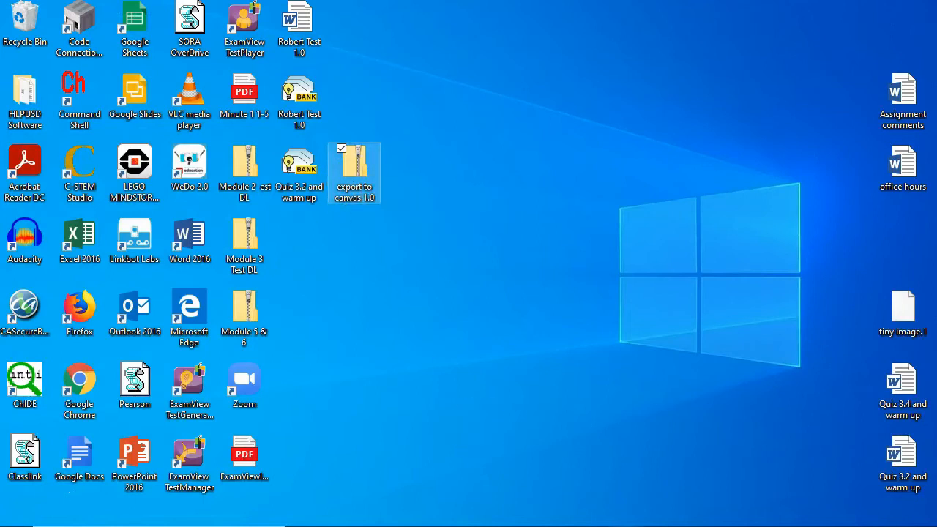
# - Switch to Canvas in the browser and open the sandbox course's page for importing existing content
pyautogui.click(590, 526)
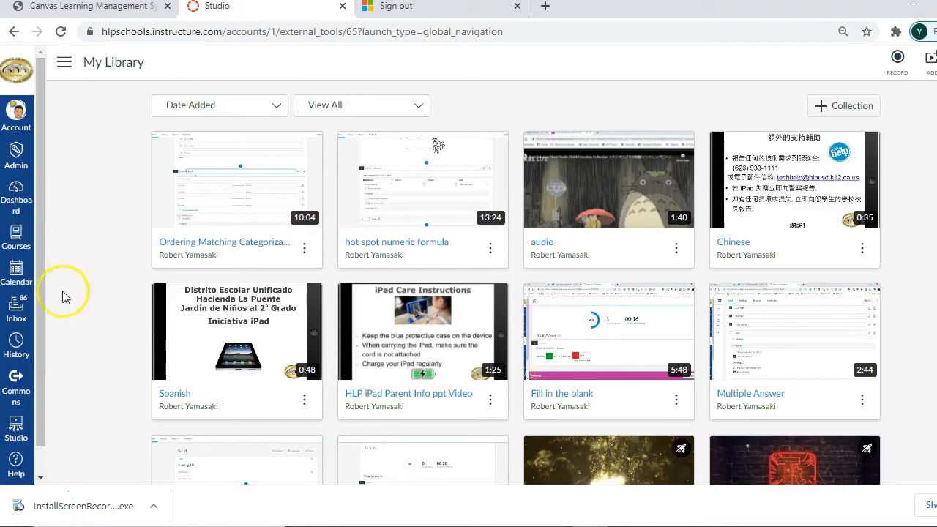
pyautogui.click(17, 235)
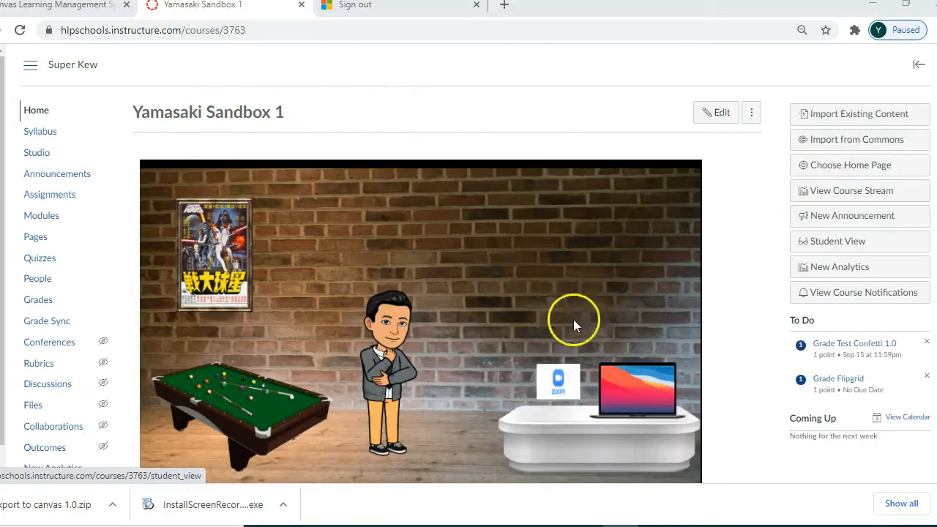
pyautogui.click(818, 117)
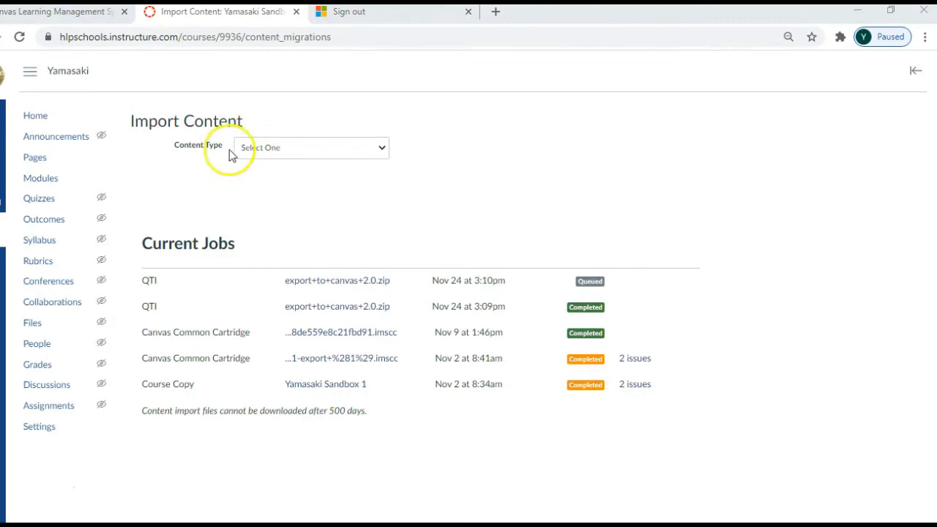
# - Set the import content type to QTI .zip file and choose export to canvas 2.0 from the desktop as the source
pyautogui.click(383, 150)
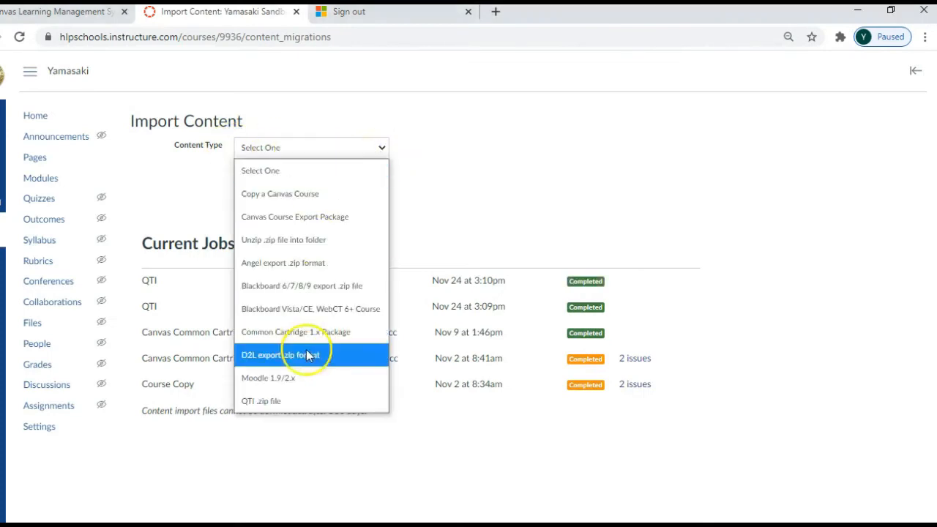
pyautogui.click(303, 401)
pyautogui.click(281, 187)
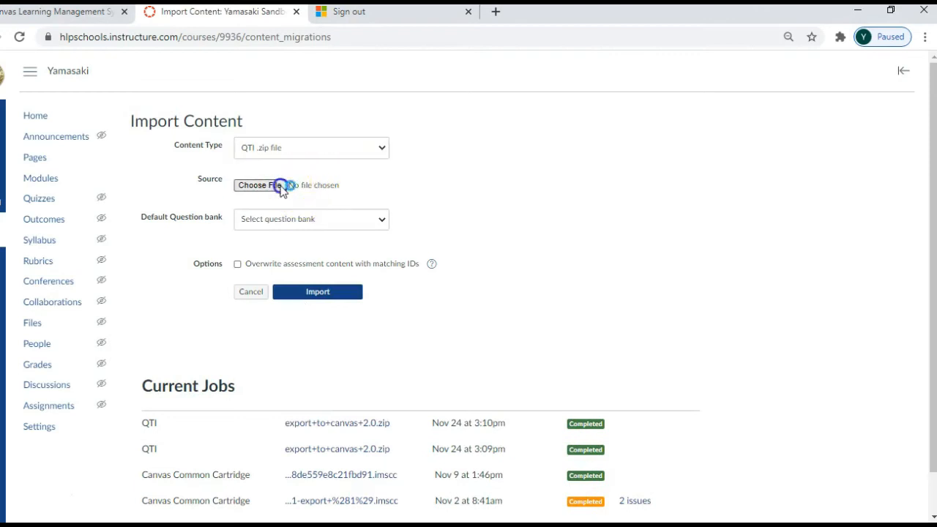
pyautogui.click(224, 136)
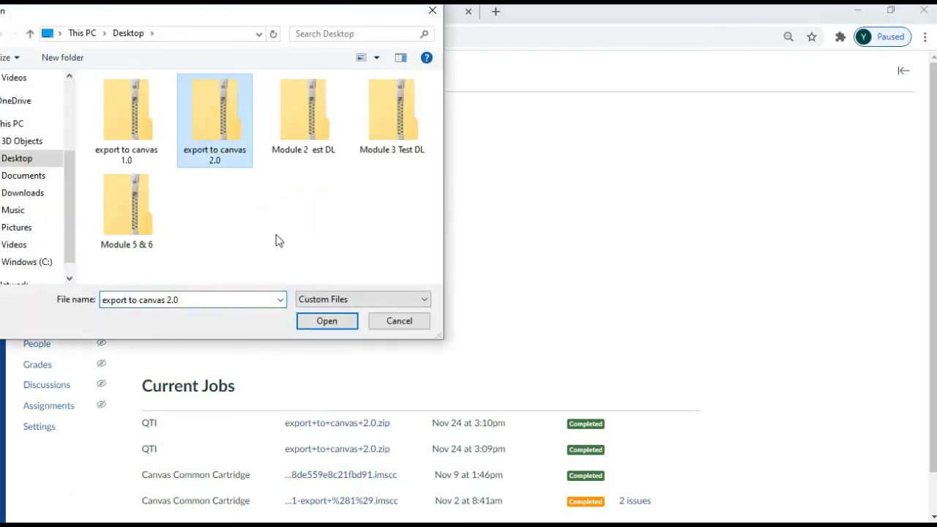
pyautogui.click(322, 322)
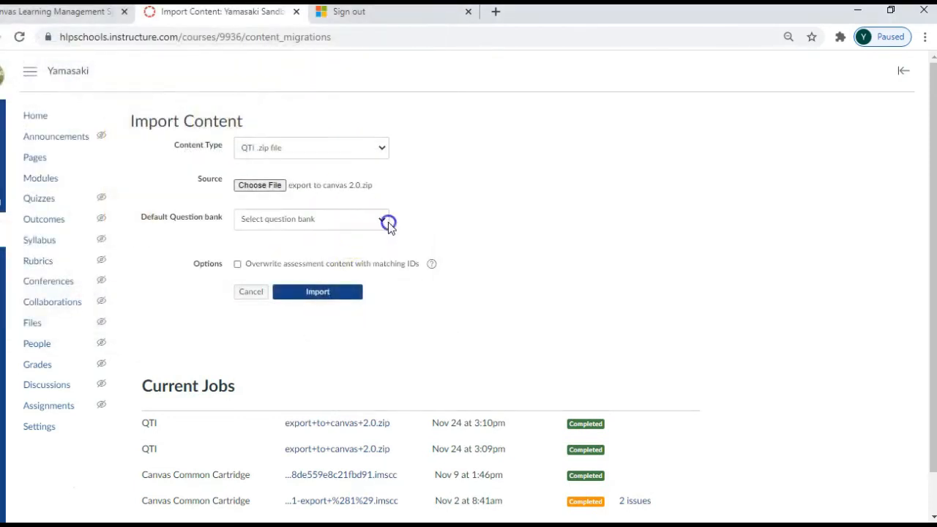
# - Create a new default question bank named with the instructor's surname and run the import
pyautogui.click(382, 220)
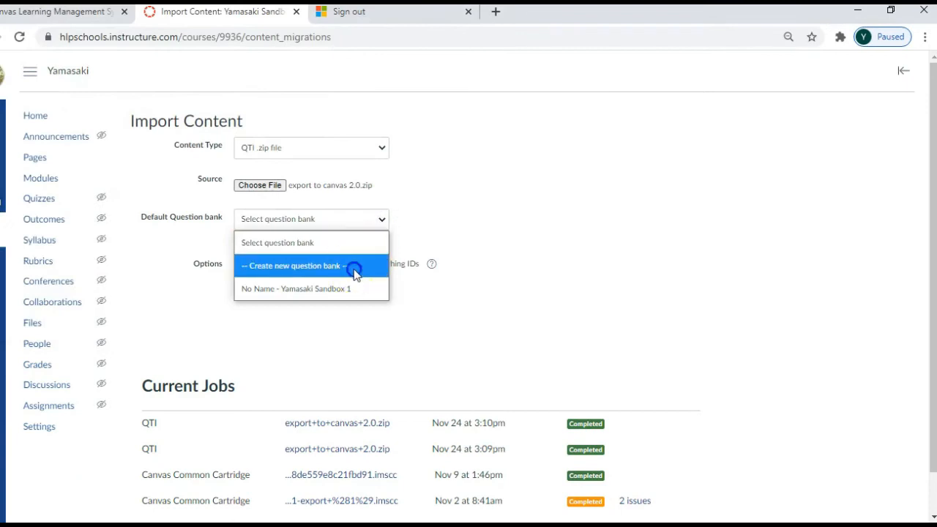
pyautogui.click(354, 266)
pyautogui.click(304, 252)
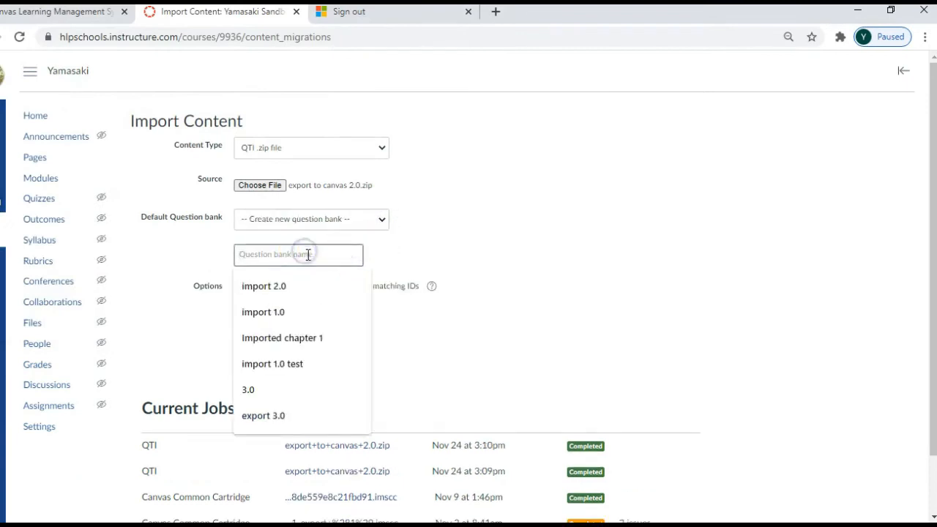
pyautogui.write('yamasaki')
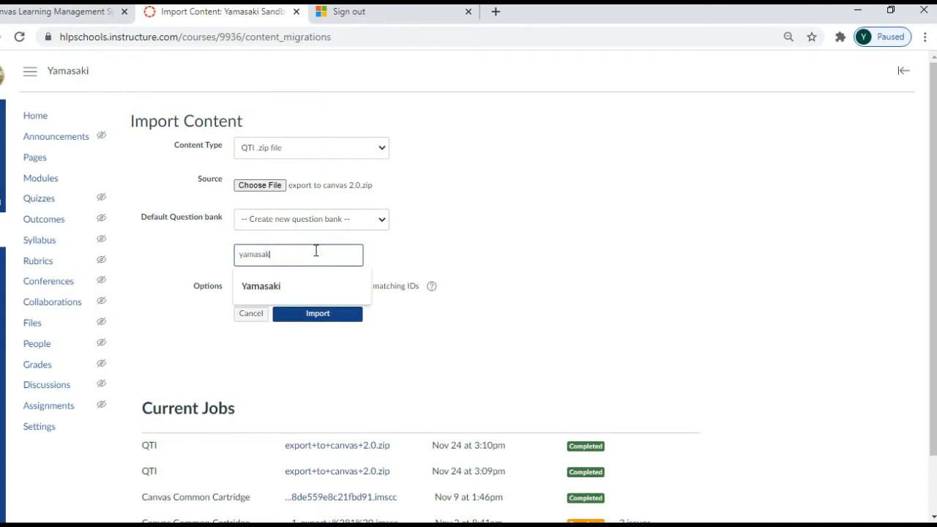
pyautogui.click(278, 285)
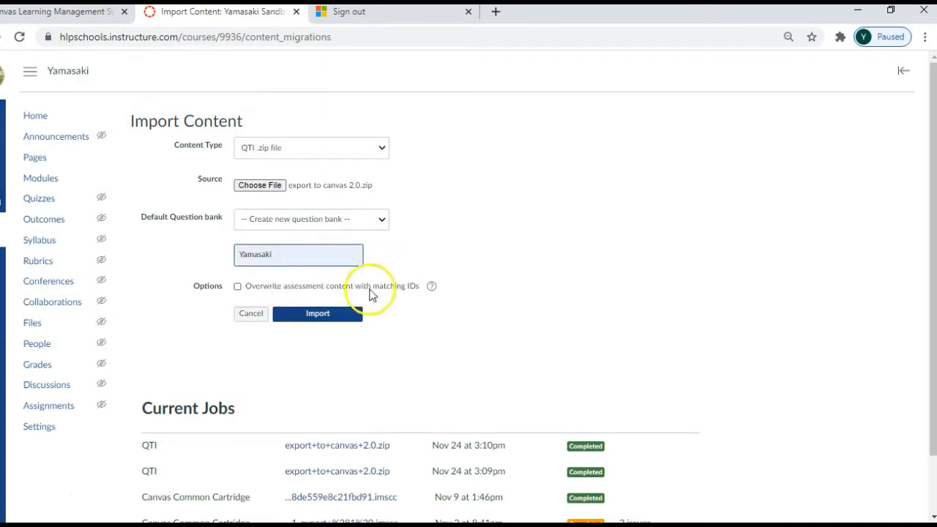
pyautogui.click(337, 316)
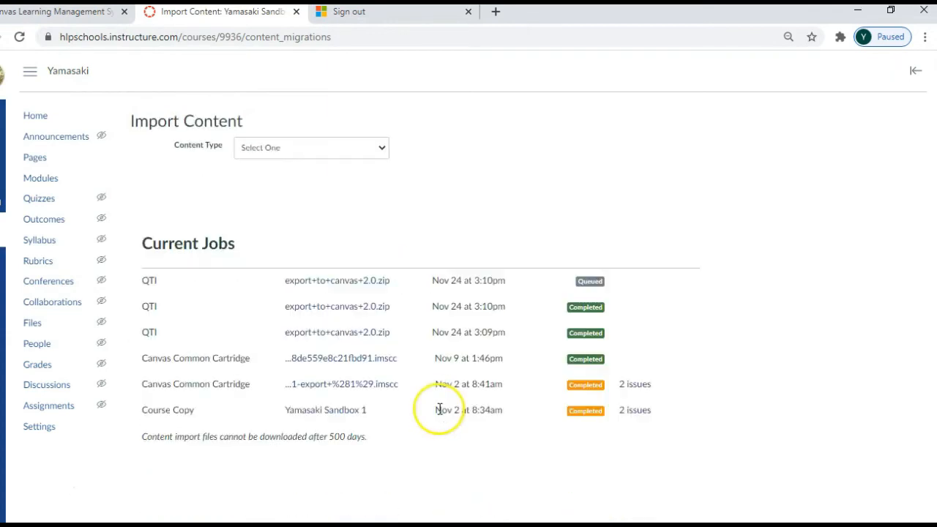
# - Open the imported Unnamed Quiz from the course quizzes and examine its questions, table and graph in the preview
pyautogui.click(46, 204)
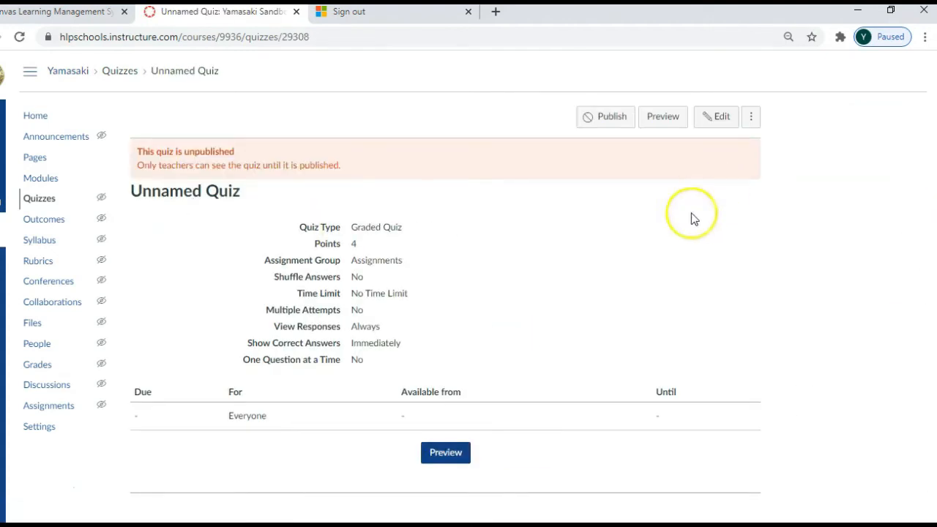
pyautogui.click(665, 121)
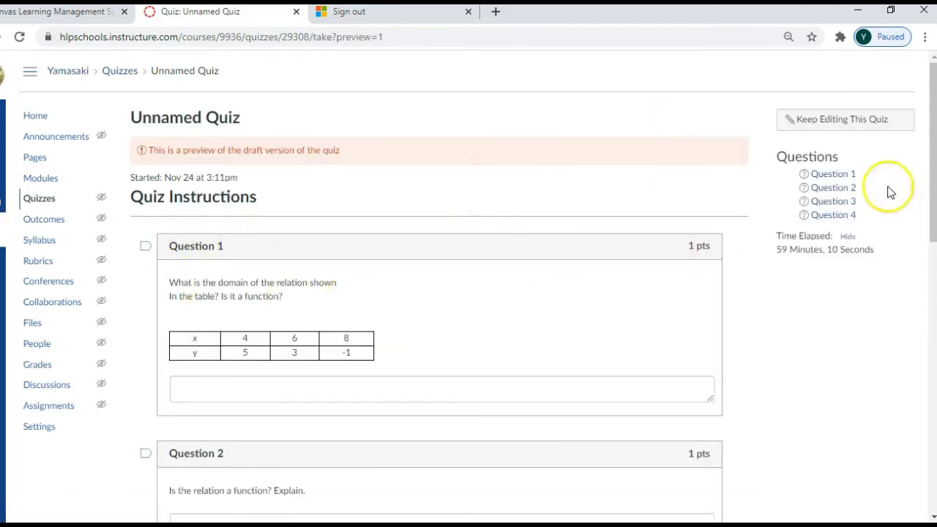
pyautogui.hotkey('ctrl', 'a')
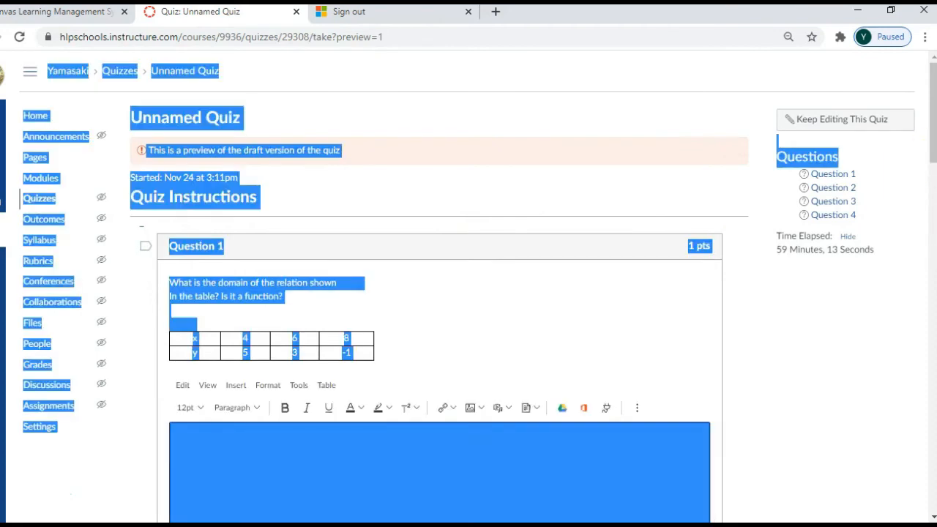
pyautogui.scroll(-2, 845, 229)
pyautogui.click(845, 228)
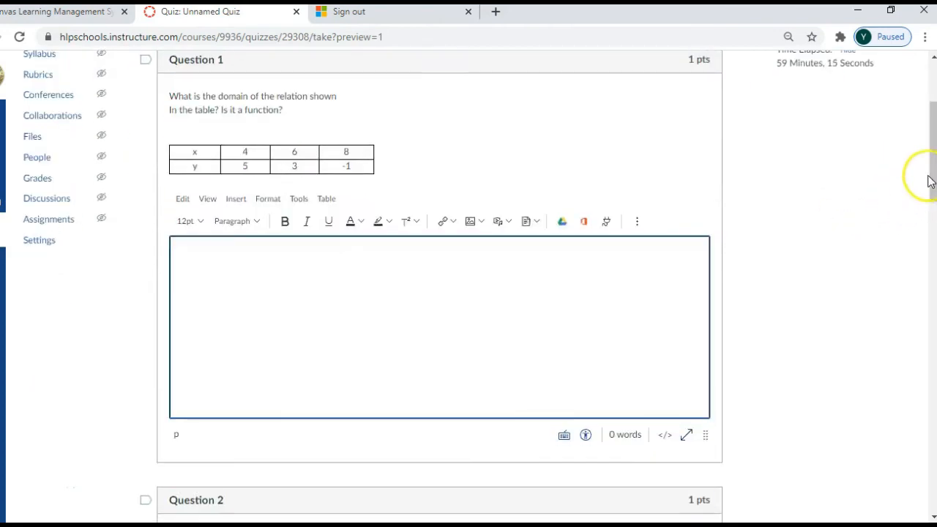
pyautogui.moveTo(928, 176); pyautogui.dragTo(843, 179)
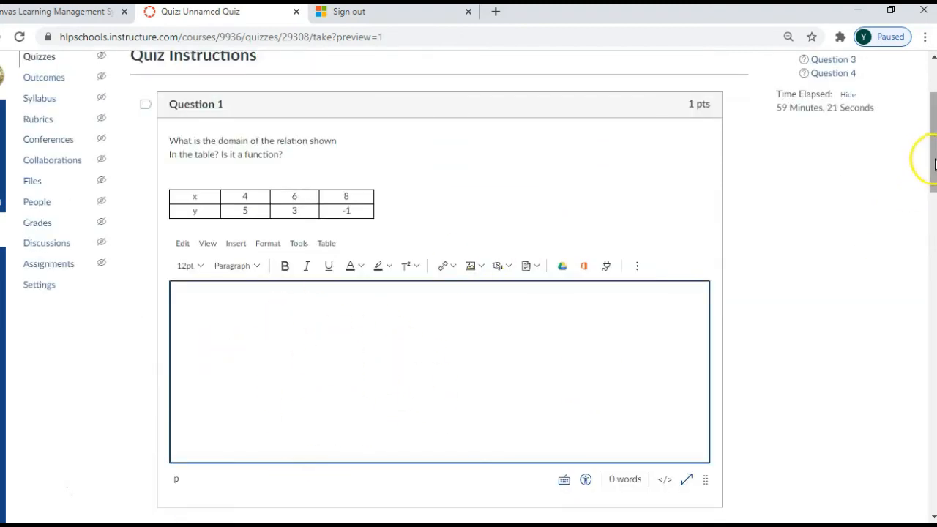
pyautogui.moveTo(934, 161); pyautogui.dragTo(935, 248)
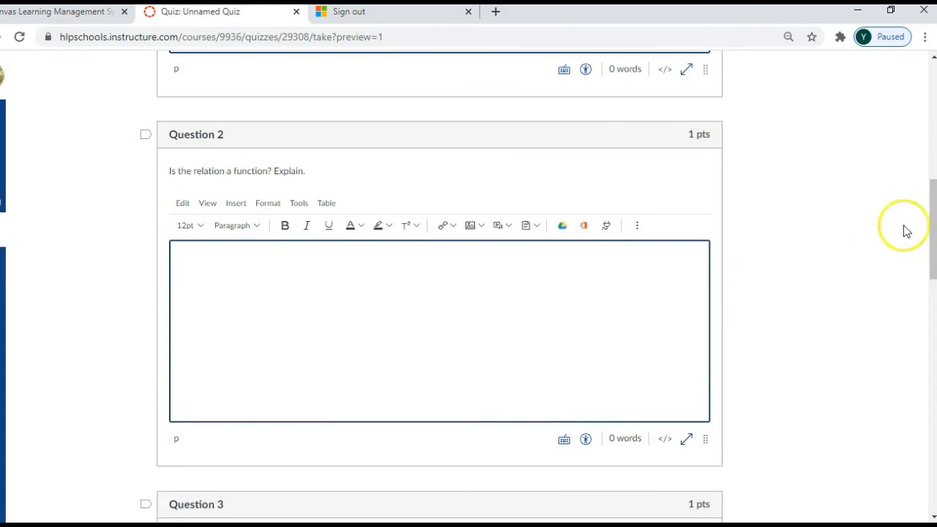
pyautogui.moveTo(934, 217); pyautogui.dragTo(934, 272)
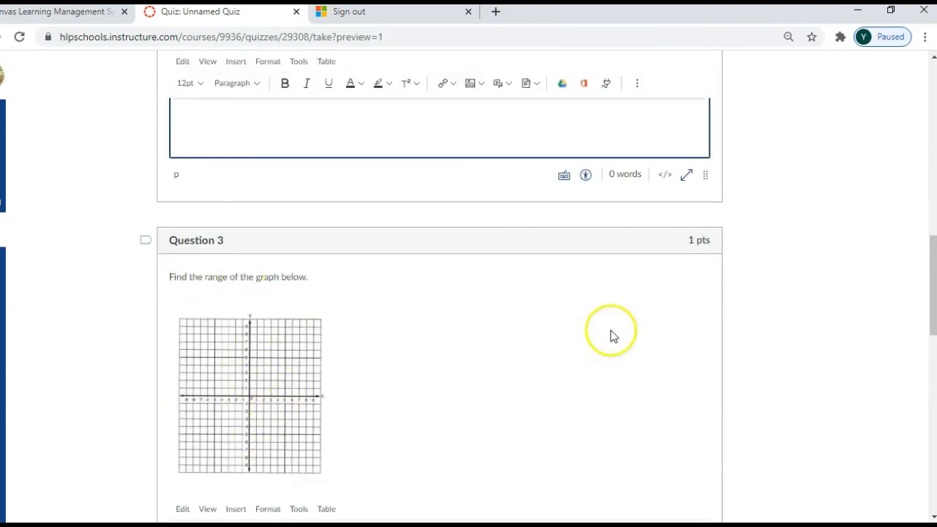
# - Return to editing the quiz, open question ES #1 for editing and review the available question types
pyautogui.moveTo(932, 264); pyautogui.dragTo(748, 119)
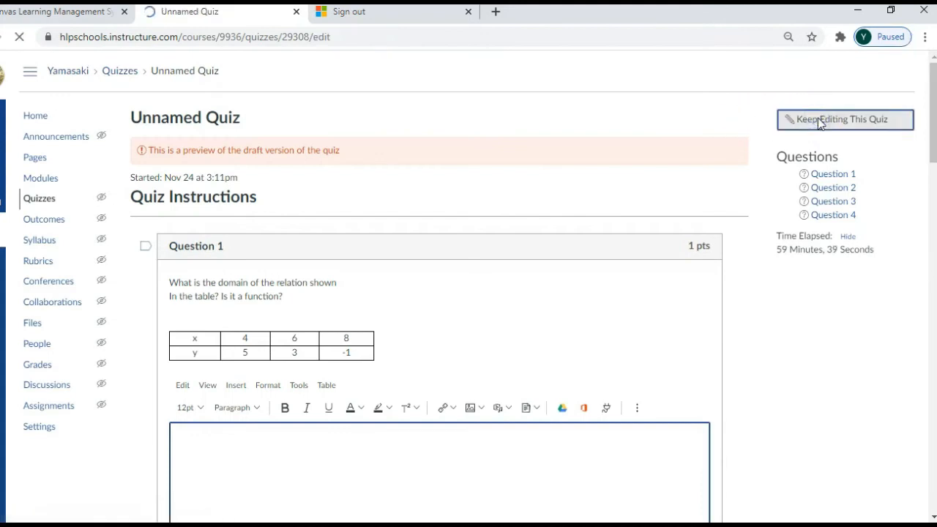
pyautogui.click(210, 167)
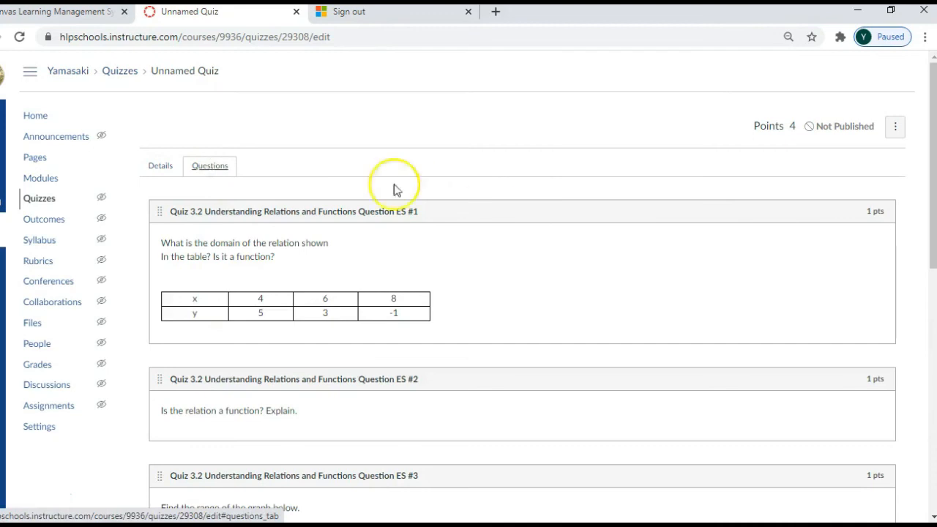
pyautogui.moveTo(665, 210)
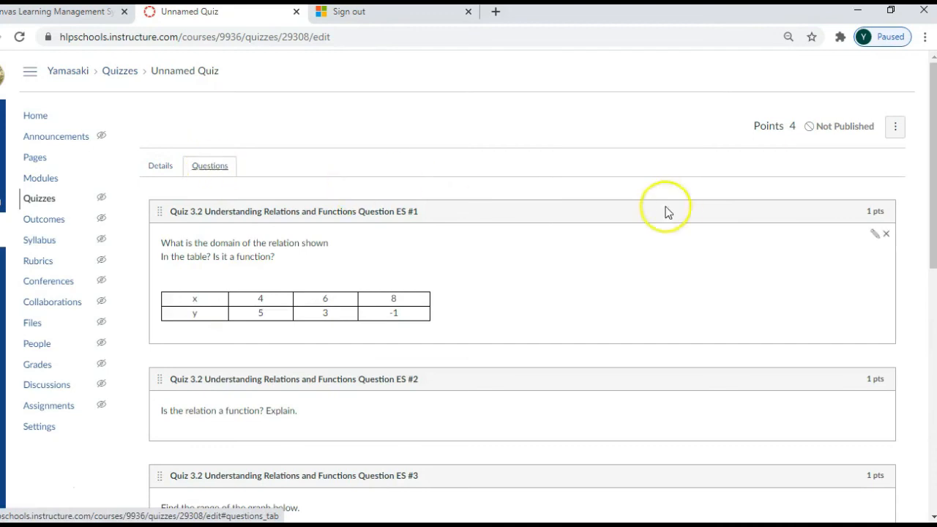
pyautogui.click(872, 236)
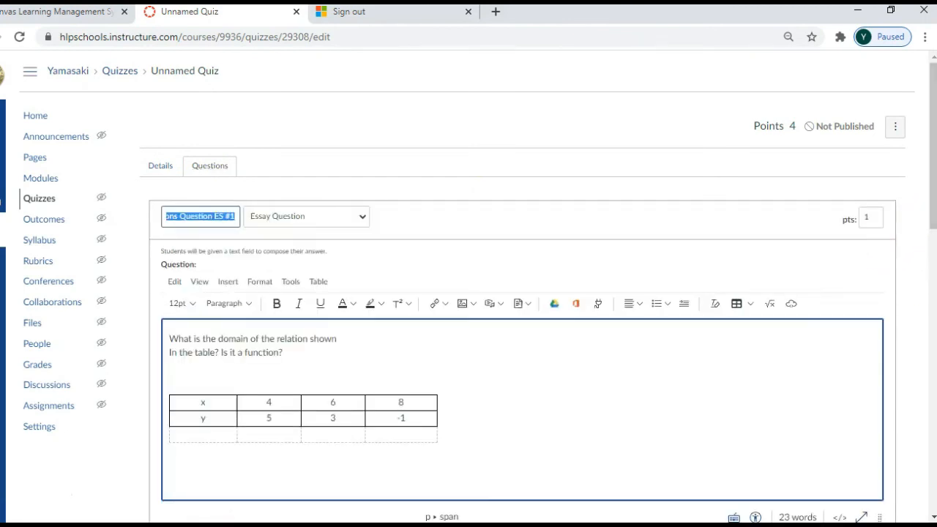
pyautogui.moveTo(933, 187); pyautogui.dragTo(934, 293)
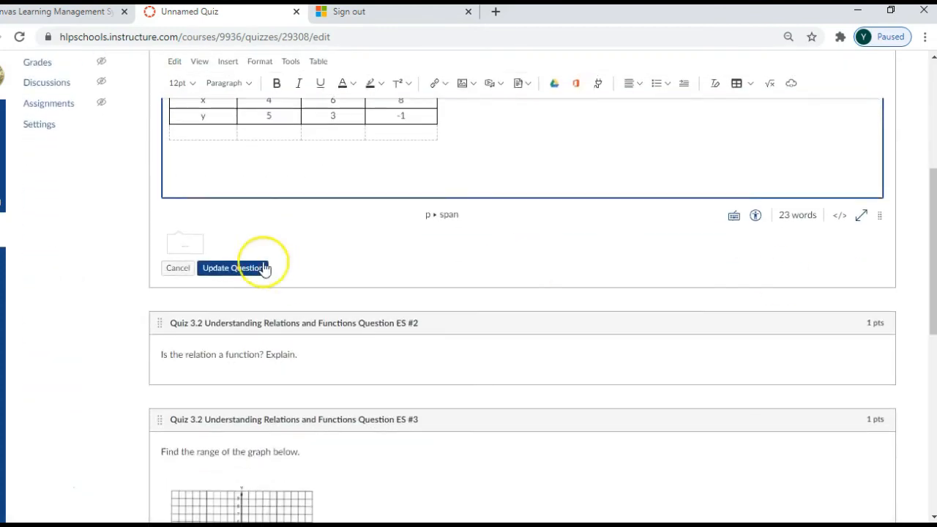
pyautogui.moveTo(931, 224); pyautogui.dragTo(922, 161)
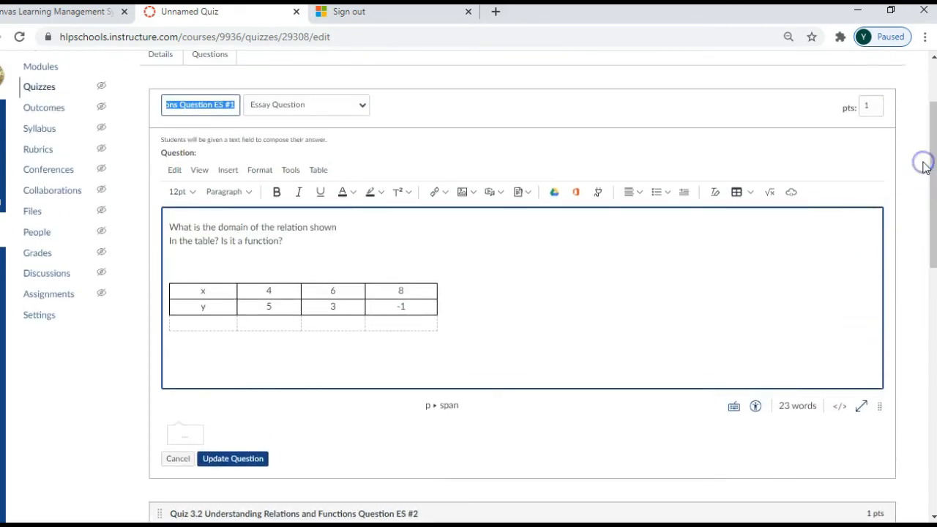
pyautogui.click(363, 107)
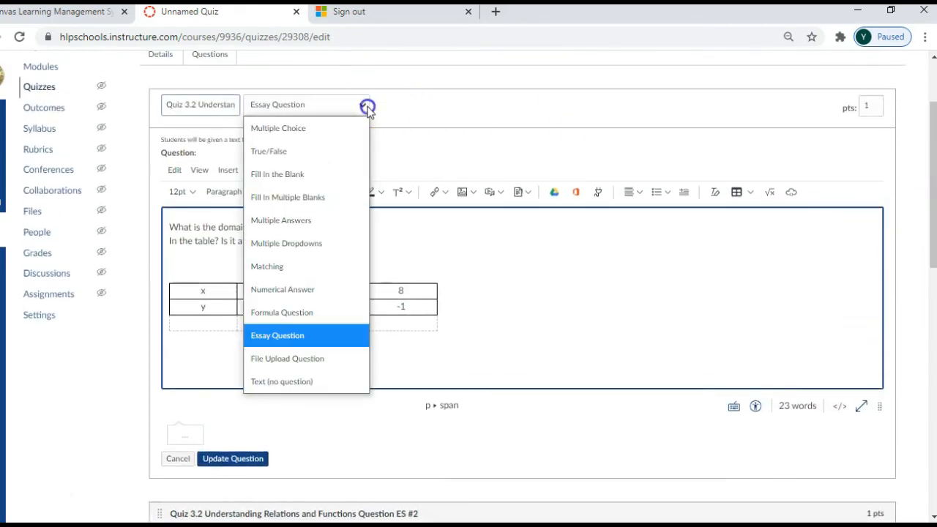
pyautogui.click(482, 102)
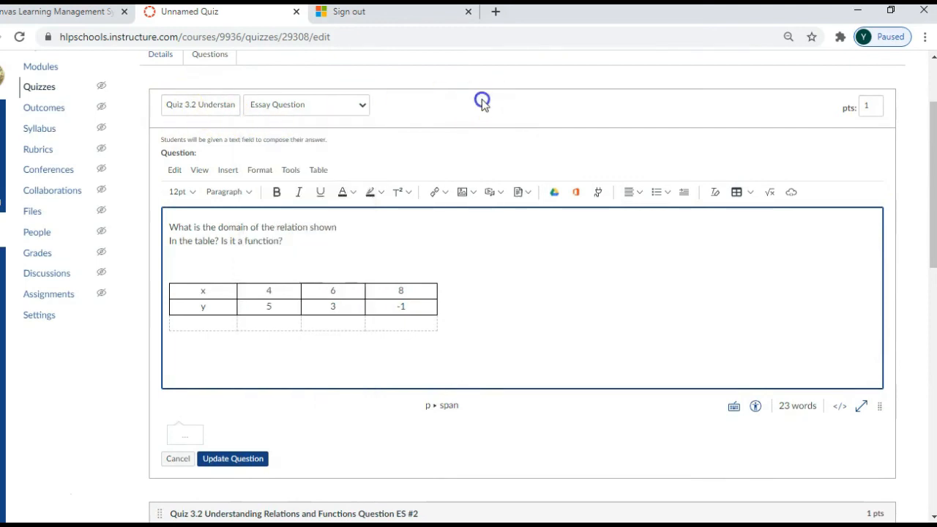
# - Save the Unnamed Quiz without publishing it
pyautogui.click(934, 161)
pyautogui.moveTo(934, 161); pyautogui.dragTo(934, 405)
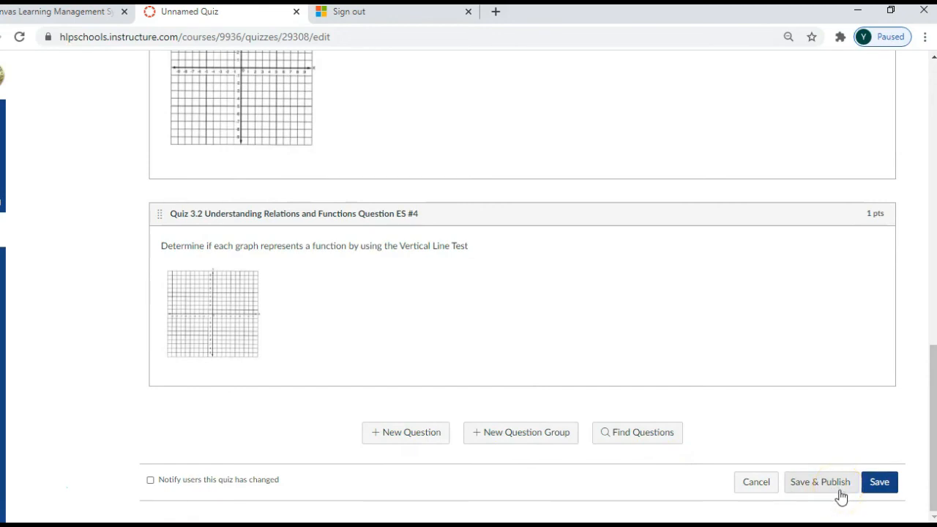
pyautogui.click(881, 486)
pyautogui.moveTo(930, 465); pyautogui.dragTo(900, 191)
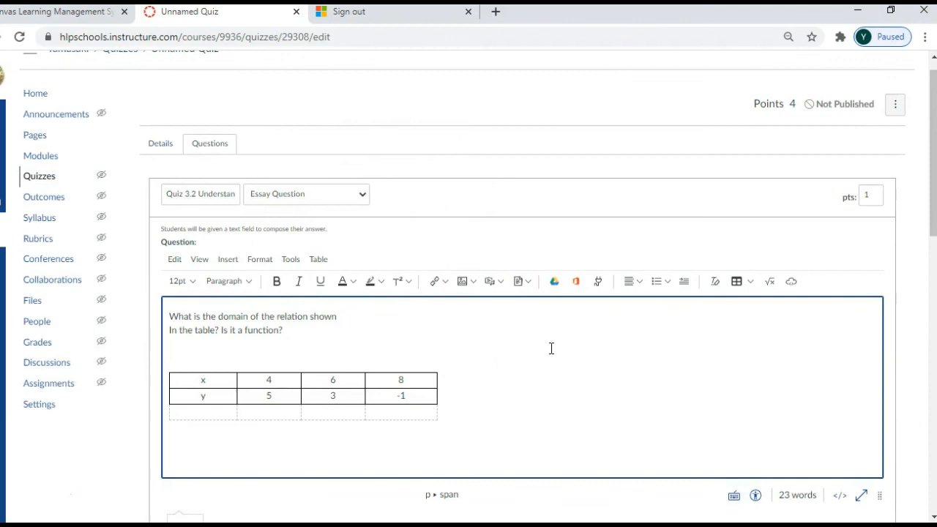
pyautogui.moveTo(932, 139); pyautogui.dragTo(933, 406)
pyautogui.click(882, 484)
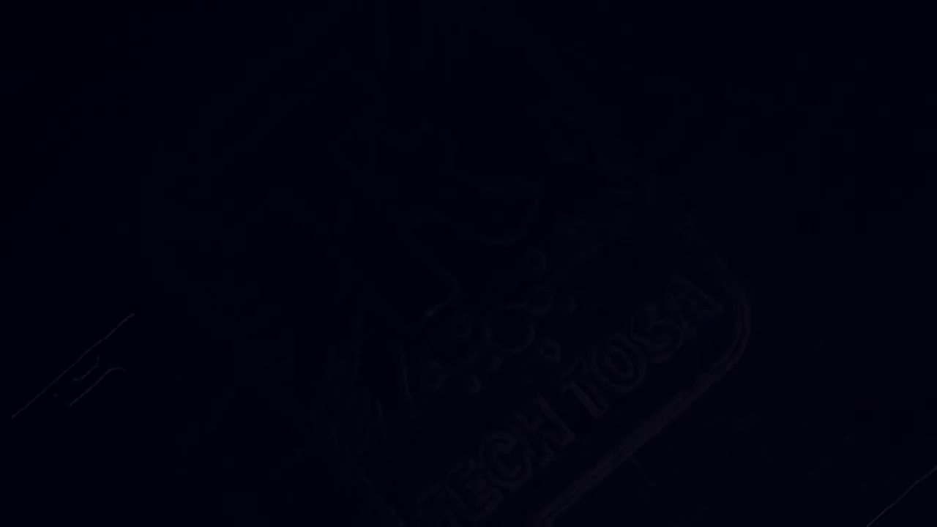